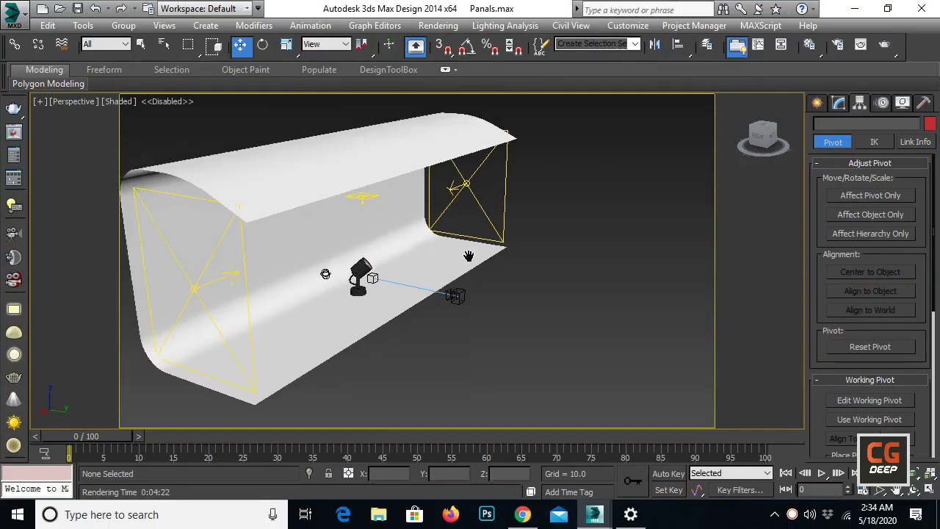
# Step: Orbit and zoom around the lamp scene to inspect the lamp from several angles
pyautogui.moveTo(468, 255)
pyautogui.keyDown('alt'); pyautogui.mouseDown(button='middle')
pyautogui.moveTo(533, 286)
pyautogui.moveTo(408, 229)
pyautogui.moveTo(468, 284)
pyautogui.mouseUp(button='middle'); pyautogui.keyUp('alt')
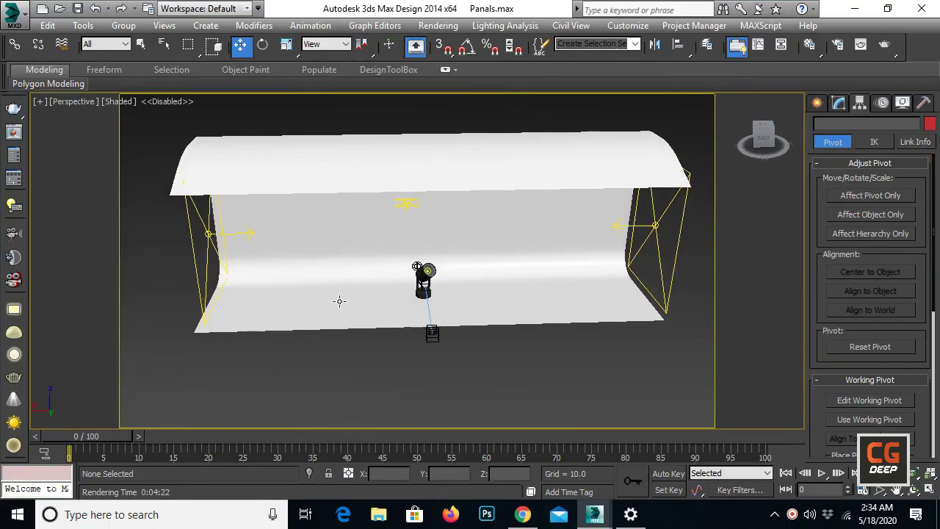
pyautogui.keyDown('alt'); pyautogui.moveTo(340, 301); pyautogui.dragTo(420, 297, button='middle'); pyautogui.keyUp('alt')
pyautogui.click(420, 264)
pyautogui.press('z')
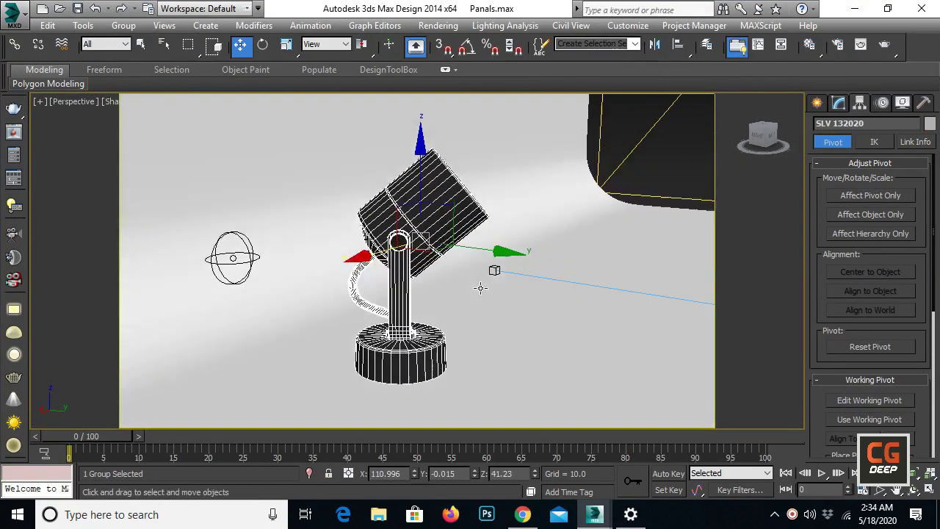
pyautogui.moveTo(420, 264)
pyautogui.keyDown('alt'); pyautogui.mouseDown(button='middle')
pyautogui.moveTo(285, 278)
pyautogui.moveTo(330, 286)
pyautogui.moveTo(372, 325)
pyautogui.moveTo(257, 293)
pyautogui.moveTo(483, 306)
pyautogui.moveTo(441, 287)
pyautogui.moveTo(433, 396)
pyautogui.mouseUp(button='middle'); pyautogui.keyUp('alt')
pyautogui.scroll(-3, 484, 306)
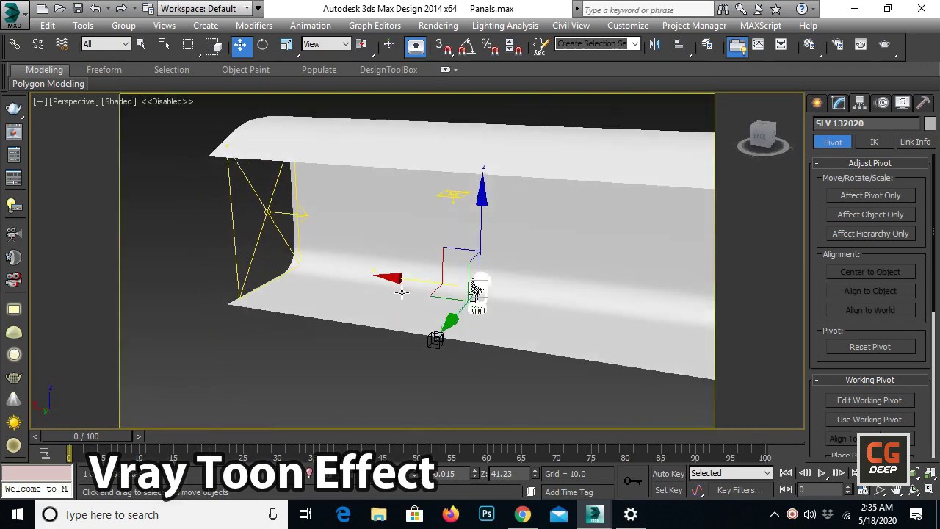
pyautogui.click(410, 396)
pyautogui.keyDown('alt'); pyautogui.moveTo(355, 320); pyautogui.dragTo(386, 325, button='middle'); pyautogui.keyUp('alt')
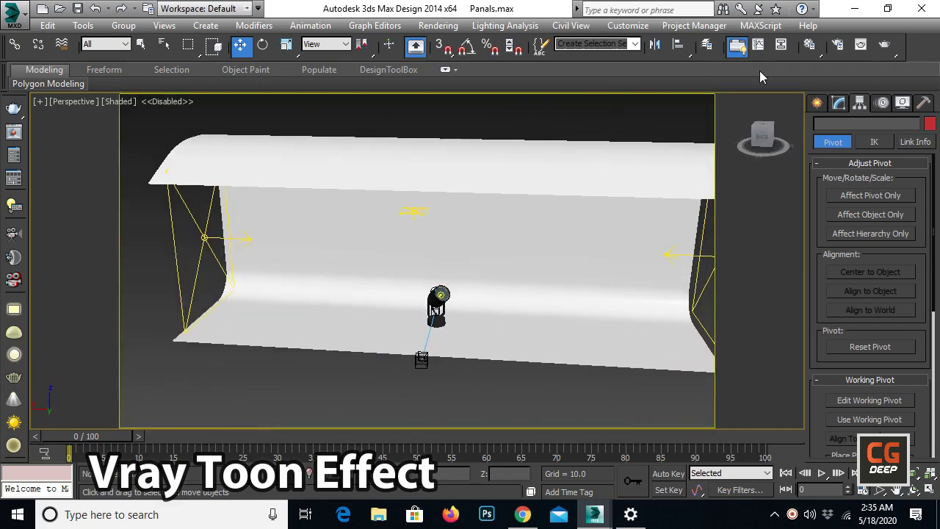
# Step: Inspect the left and right light panels' parameters, expanding the light's Options rollout
pyautogui.click(838, 102)
pyautogui.click(208, 242)
pyautogui.moveTo(209, 243)
pyautogui.keyDown('alt'); pyautogui.mouseDown(button='middle')
pyautogui.moveTo(369, 306)
pyautogui.moveTo(606, 365)
pyautogui.mouseUp(button='middle'); pyautogui.keyUp('alt')
pyautogui.scroll(-3, 841, 408)
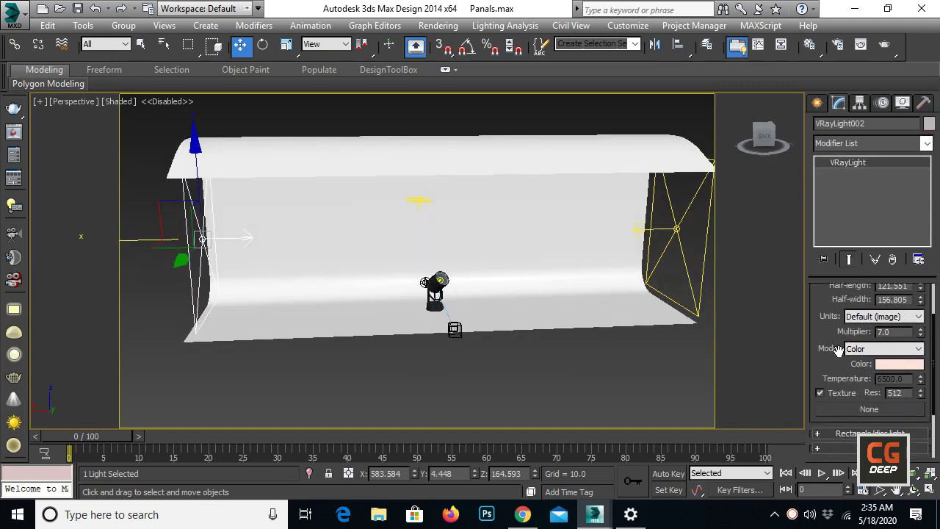
pyautogui.scroll(-2, 841, 408)
pyautogui.moveTo(730, 337); pyautogui.dragTo(695, 384, button='middle')
pyautogui.click(647, 293)
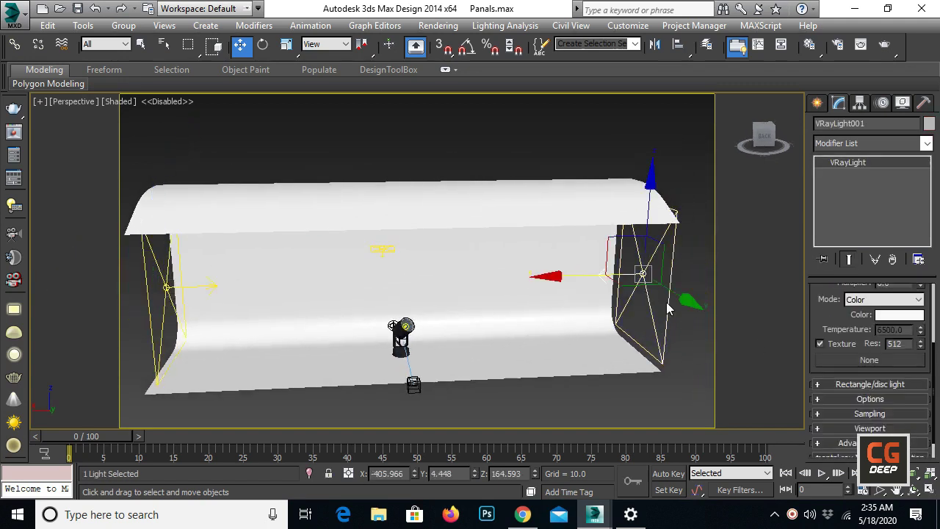
pyautogui.scroll(2, 828, 329)
pyautogui.scroll(-2, 837, 352)
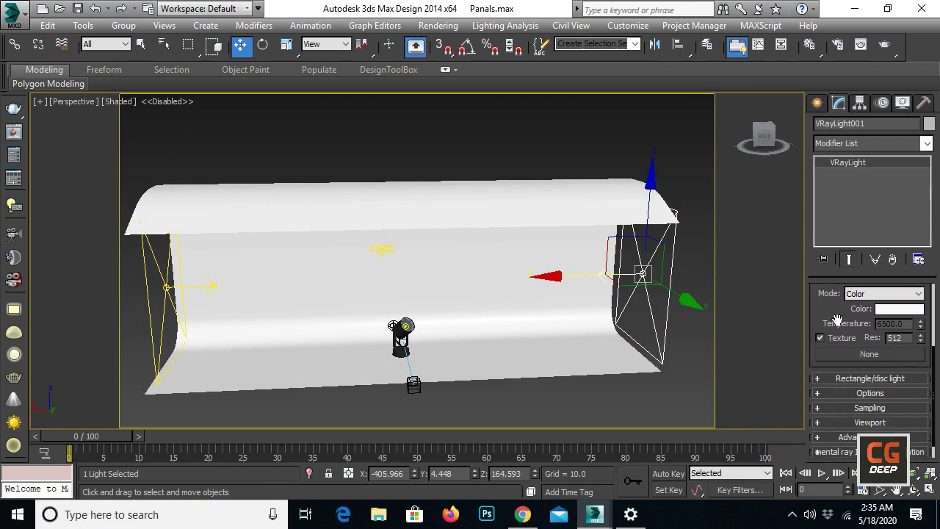
pyautogui.scroll(-1, 852, 382)
pyautogui.click(857, 376)
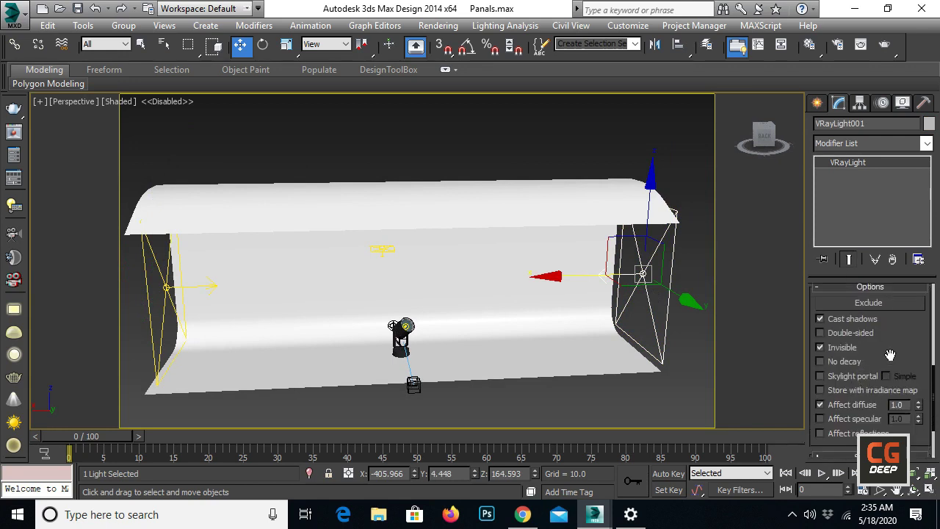
pyautogui.scroll(-3, 859, 396)
pyautogui.moveTo(520, 273)
pyautogui.keyDown('alt'); pyautogui.mouseDown(button='middle')
pyautogui.moveTo(550, 272)
pyautogui.moveTo(609, 404)
pyautogui.moveTo(514, 294)
pyautogui.moveTo(609, 319)
pyautogui.mouseUp(button='middle'); pyautogui.keyUp('alt')
# Step: Select the VRayCam001 camera and switch the viewport to its view with C
pyautogui.click(609, 404)
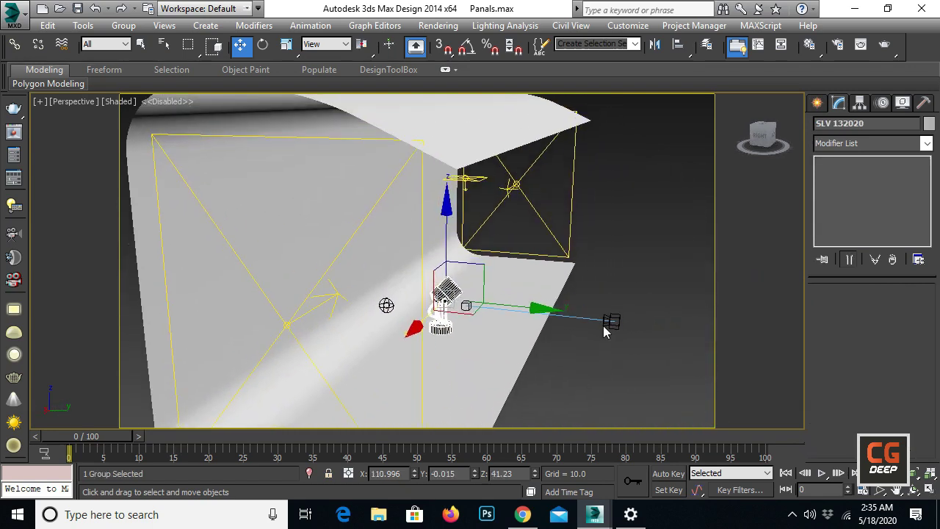
pyautogui.click(610, 320)
pyautogui.scroll(-2, 854, 417)
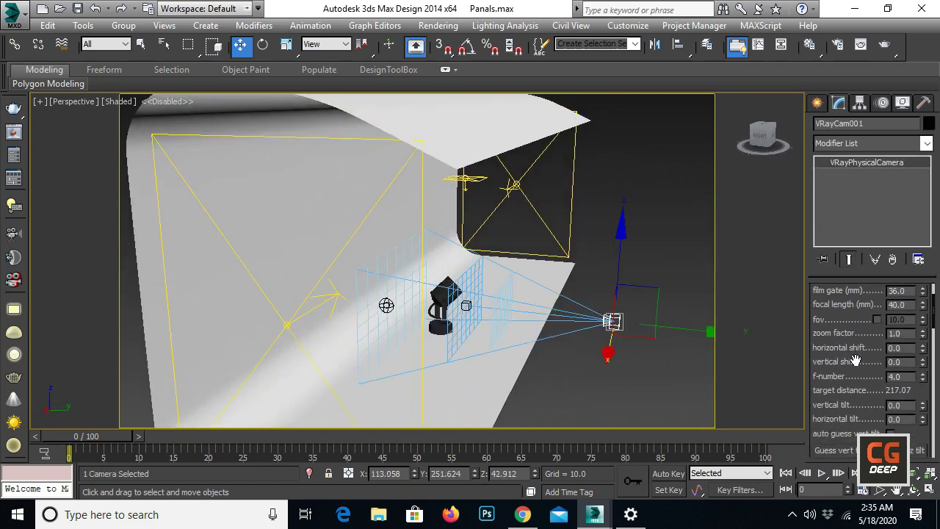
pyautogui.scroll(-2, 855, 367)
pyautogui.scroll(-1, 856, 316)
pyautogui.scroll(-1, 849, 348)
pyautogui.scroll(-2, 849, 348)
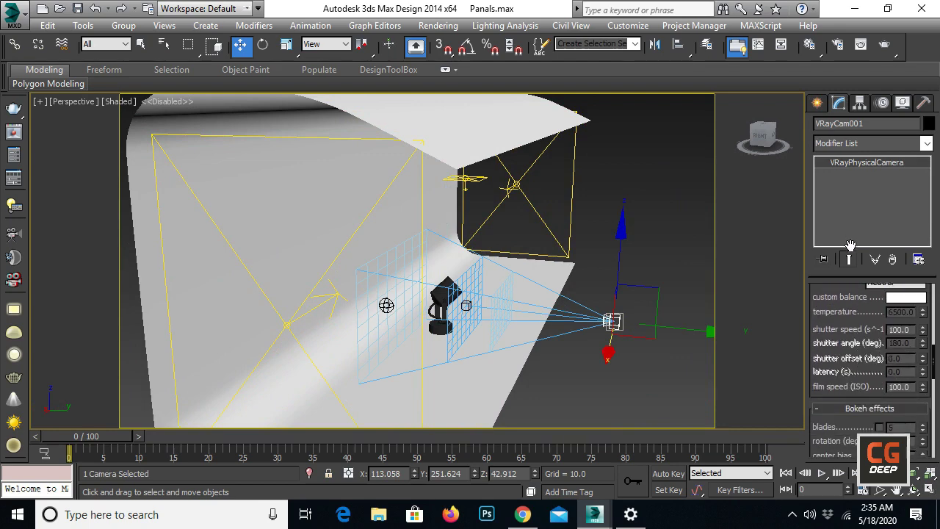
pyautogui.scroll(-1, 850, 348)
pyautogui.moveTo(591, 342)
pyautogui.keyDown('alt'); pyautogui.mouseDown(button='middle')
pyautogui.moveTo(541, 353)
pyautogui.moveTo(539, 319)
pyautogui.moveTo(561, 332)
pyautogui.mouseUp(button='middle'); pyautogui.keyUp('alt')
pyautogui.press('c')
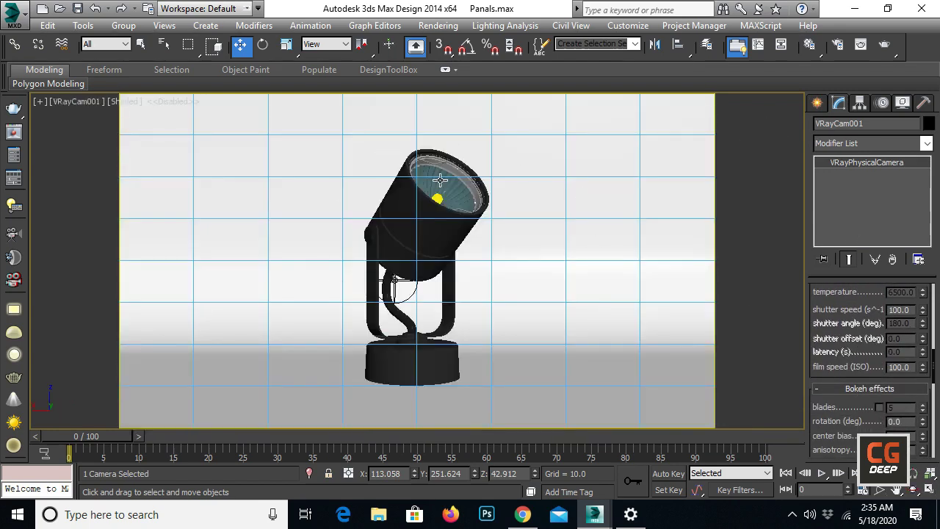
pyautogui.moveTo(595, 514)
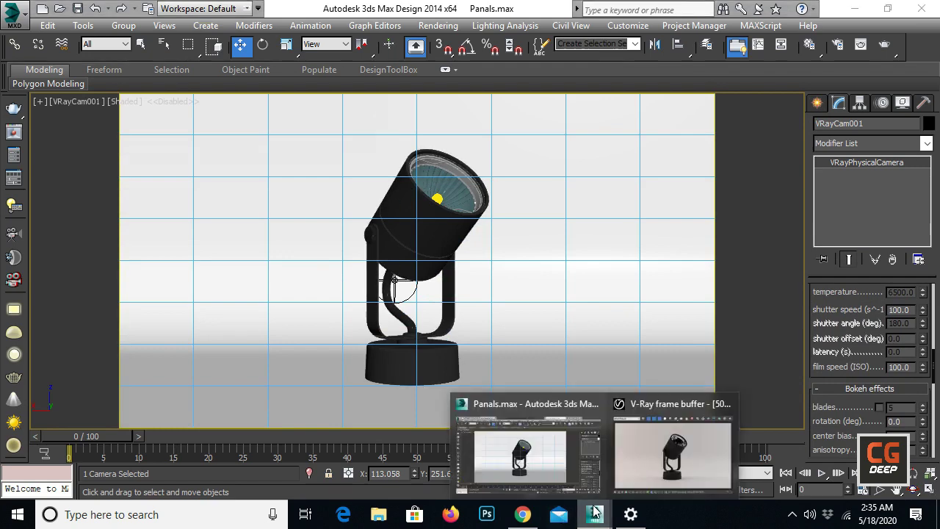
# Step: Bring up the V-Ray frame buffer with the earlier plain render, then close it
pyautogui.click(650, 447)
pyautogui.moveTo(460, 31); pyautogui.dragTo(501, 45)
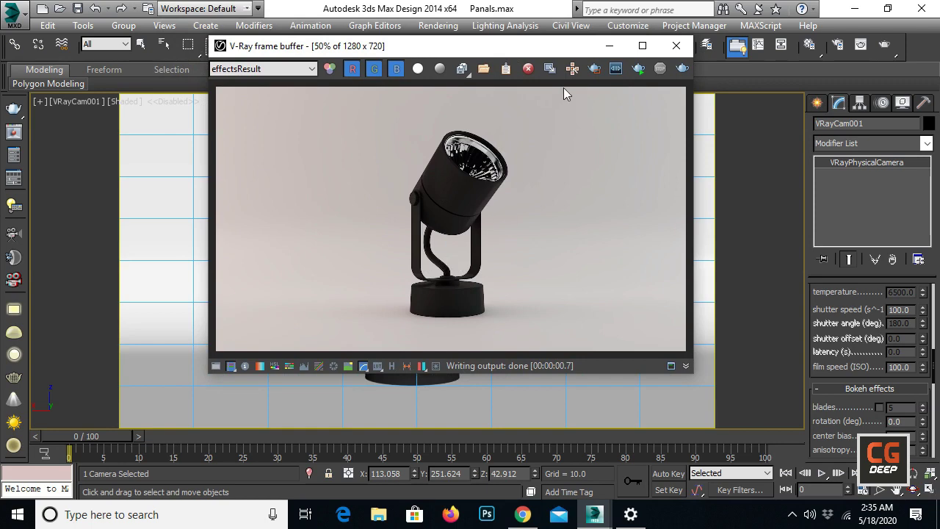
pyautogui.click(640, 61)
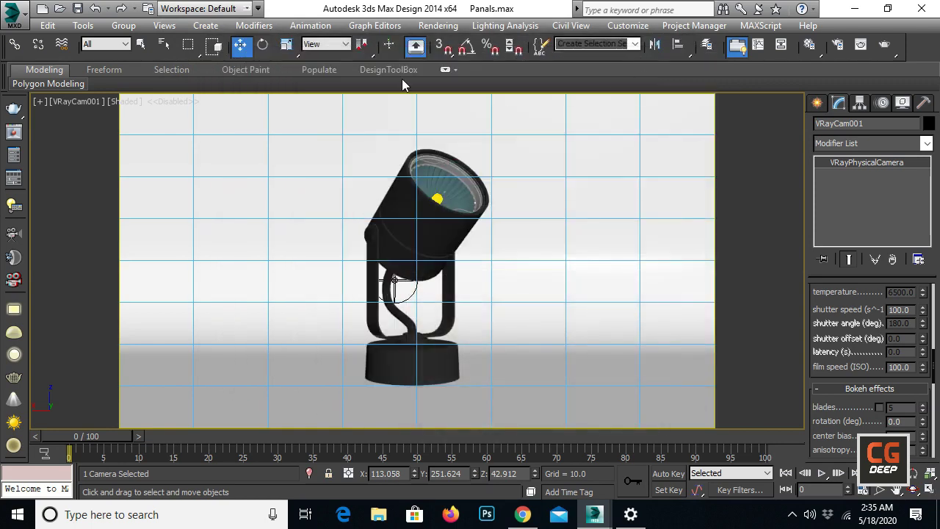
# Step: In Rendering > Environment, delete the existing VRayToon effect and add a new VRayToon
pyautogui.click(626, 26)
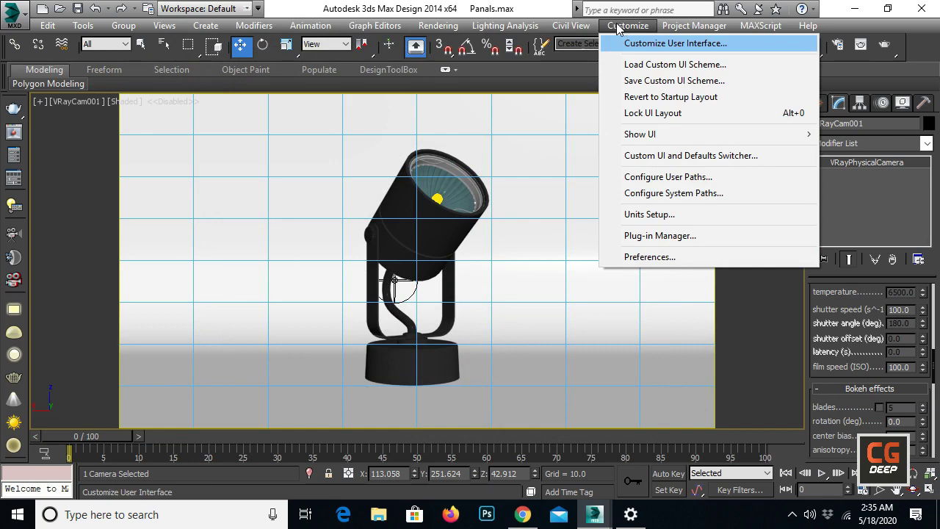
pyautogui.click(401, 6)
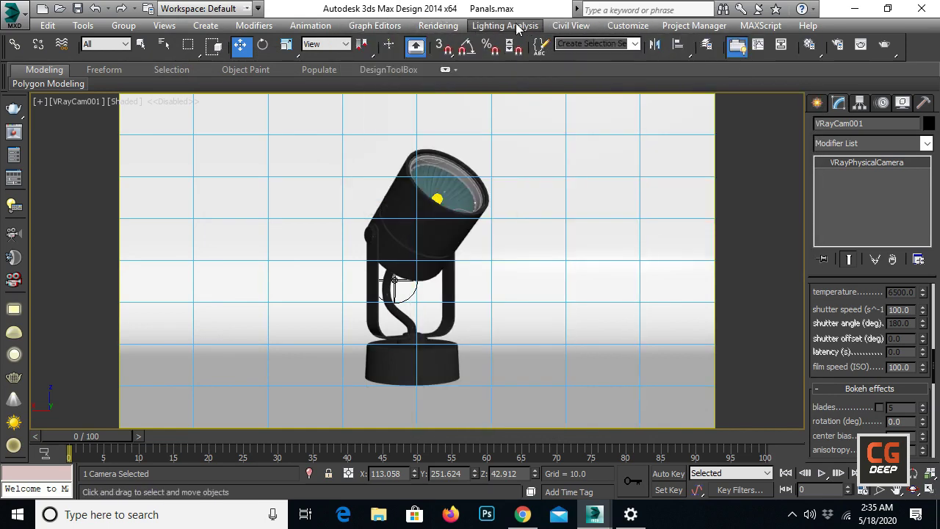
pyautogui.click(439, 26)
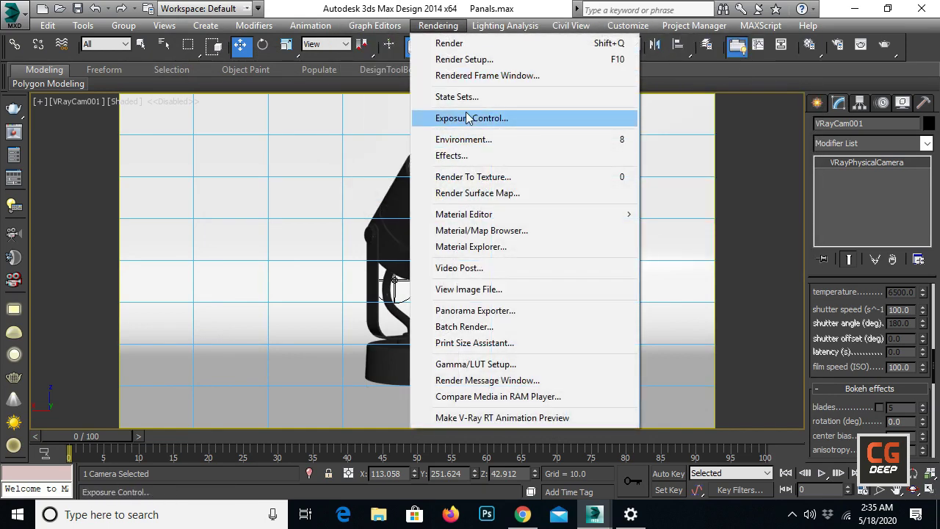
pyautogui.click(470, 118)
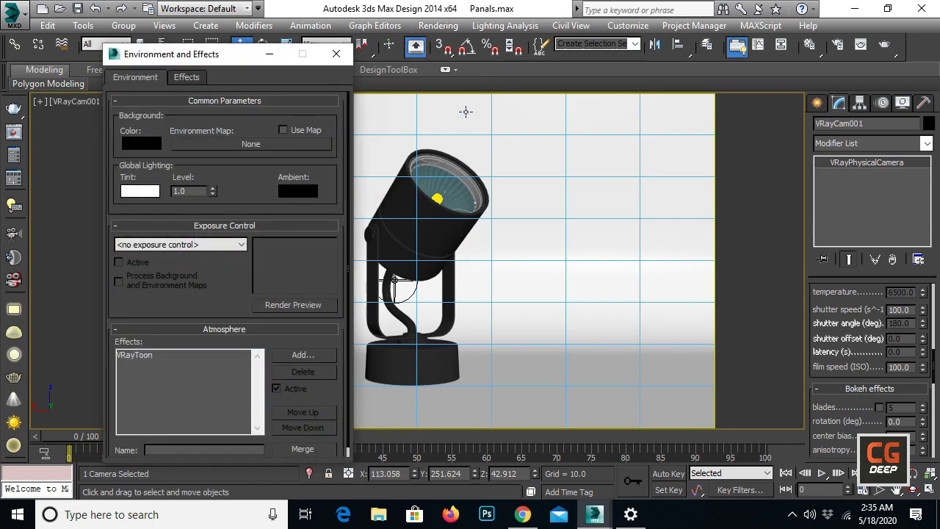
pyautogui.click(147, 359)
pyautogui.click(279, 371)
pyautogui.click(289, 354)
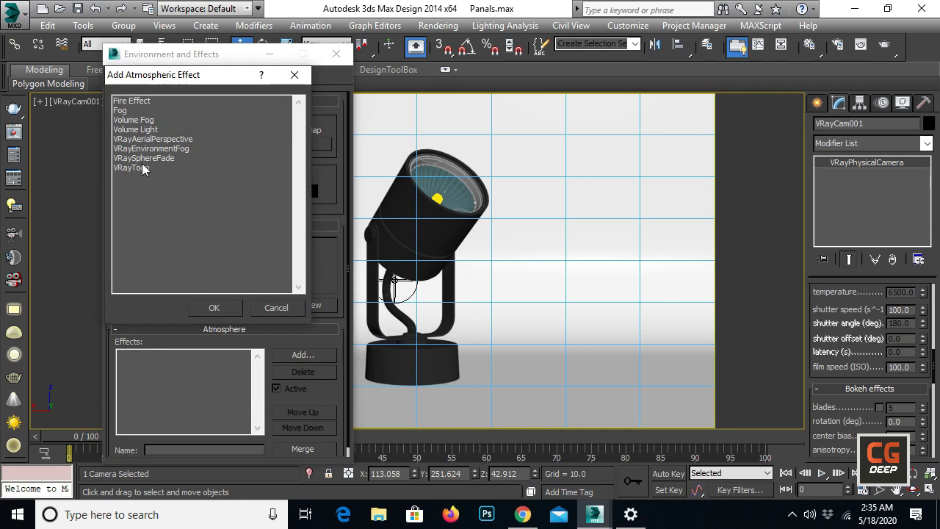
pyautogui.click(142, 166)
pyautogui.click(213, 307)
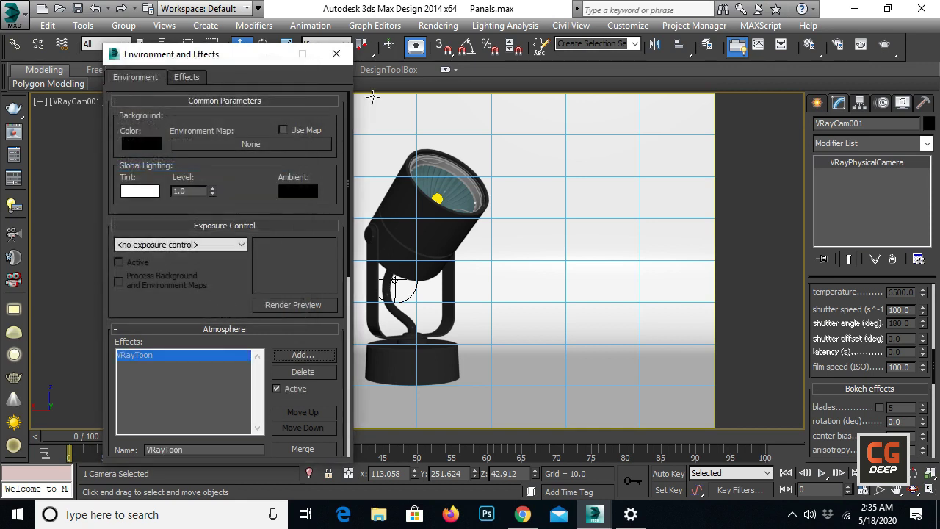
# Step: Set the new VRayToon line colour to red (255, 20, 20)
pyautogui.moveTo(233, 60); pyautogui.dragTo(220, 22)
pyautogui.moveTo(266, 356); pyautogui.dragTo(267, 228)
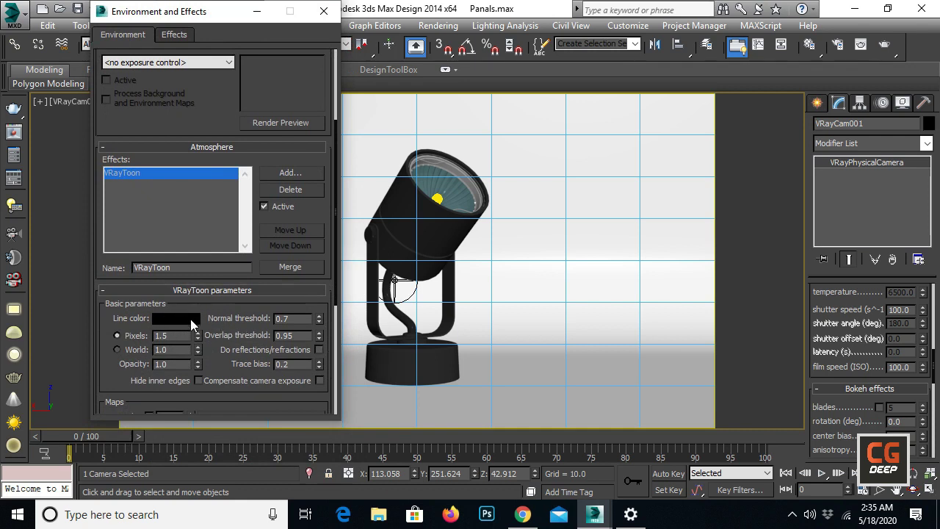
pyautogui.click(190, 324)
pyautogui.moveTo(318, 97); pyautogui.dragTo(296, 92)
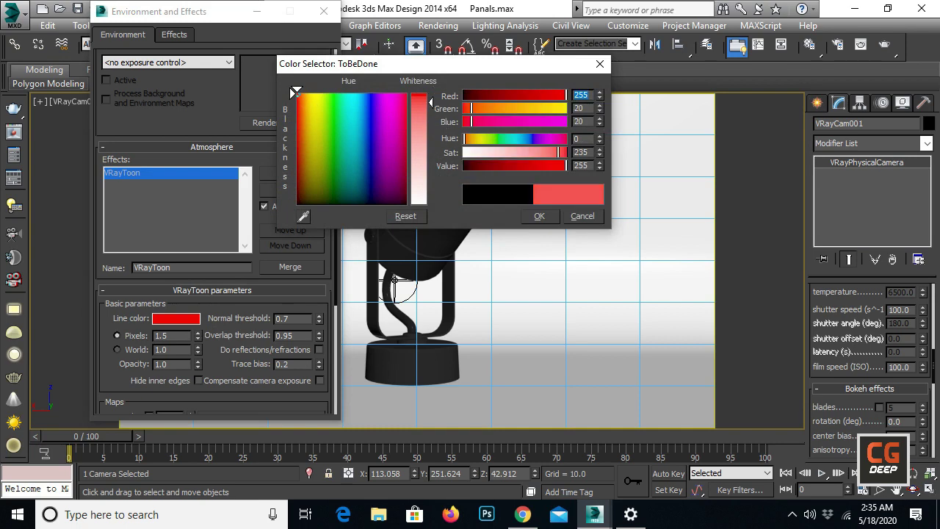
pyautogui.click(538, 216)
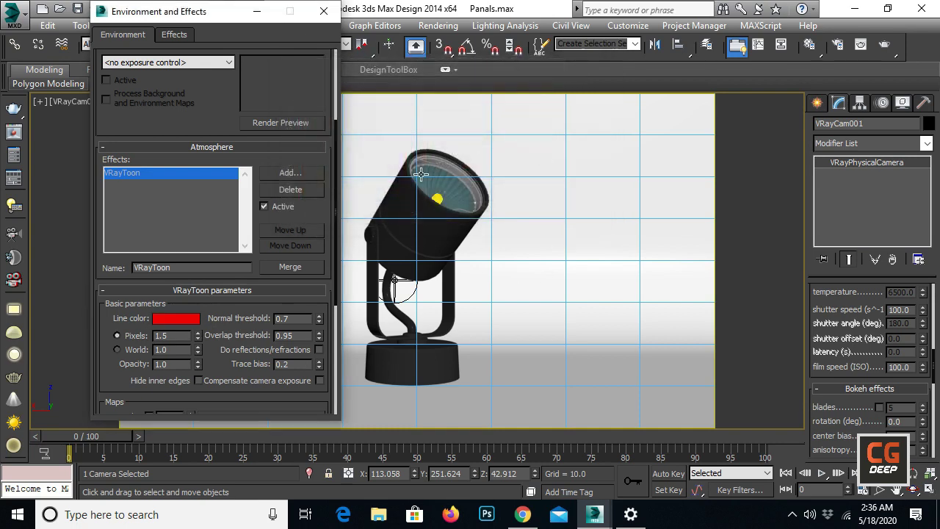
# Step: Render a region around the lamp with the red VRayToon outlines
pyautogui.click(324, 11)
pyautogui.moveTo(594, 514)
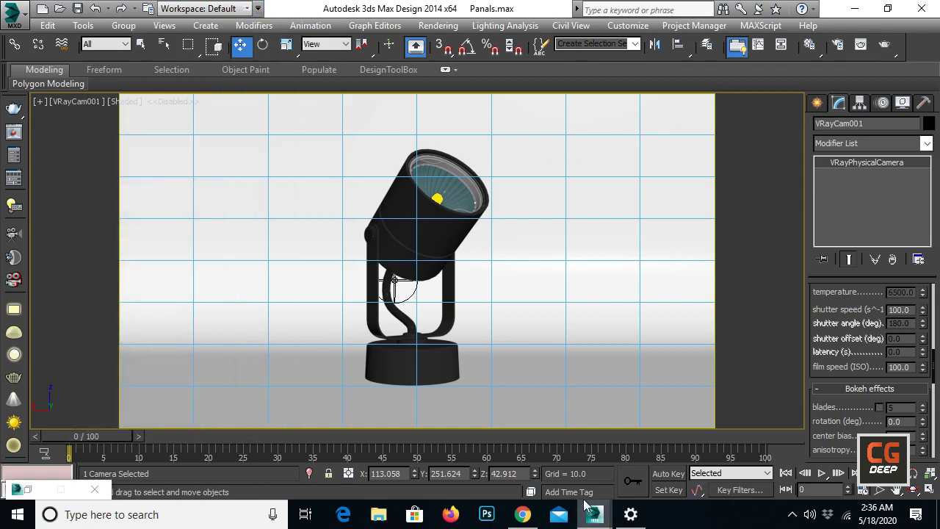
pyautogui.click(668, 454)
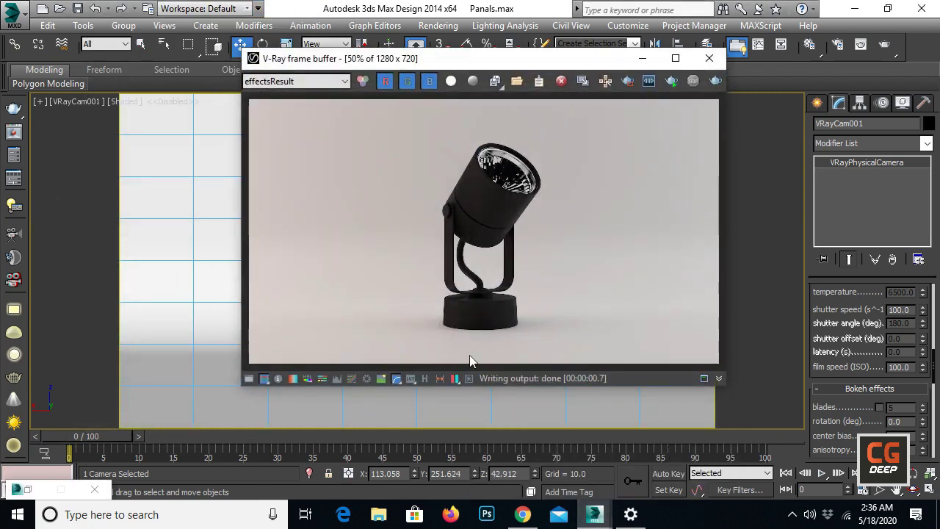
pyautogui.click(627, 82)
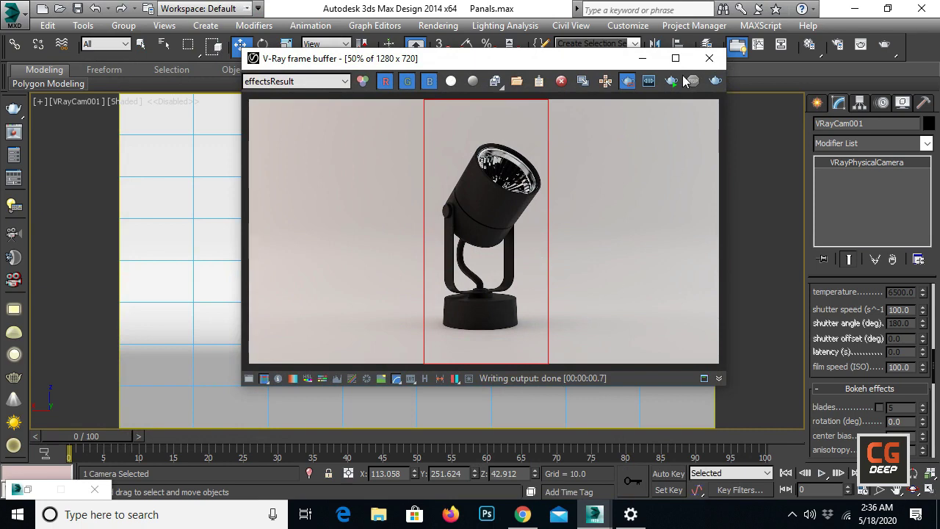
pyautogui.click(716, 82)
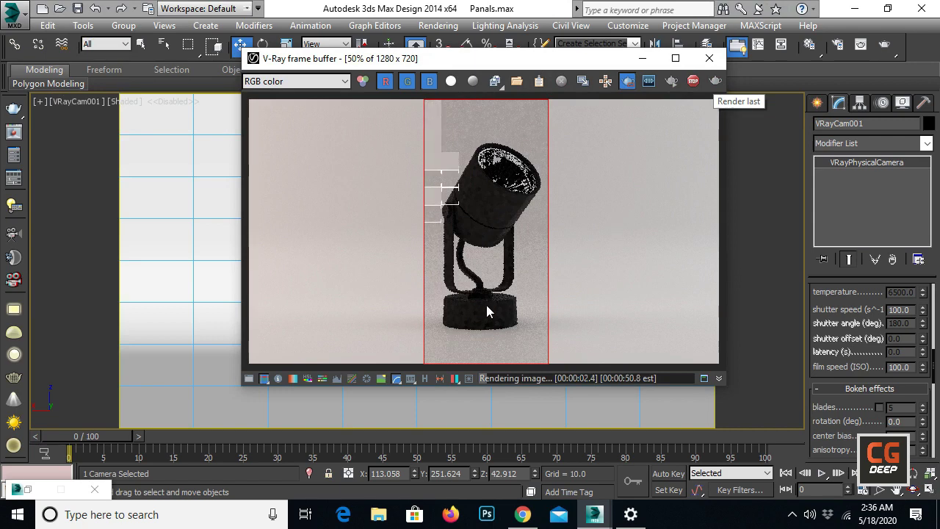
# Step: Zoom and pan the finished render to inspect the thin red outlines, then put the frame buffer away
pyautogui.scroll(1, 485, 312)
pyautogui.scroll(-1, 412, 283)
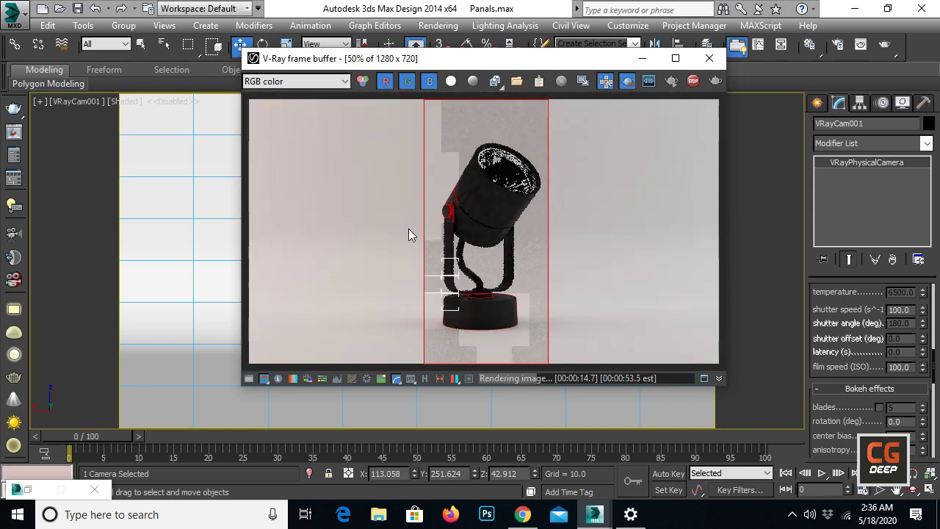
pyautogui.scroll(1, 435, 235)
pyautogui.scroll(-1, 462, 253)
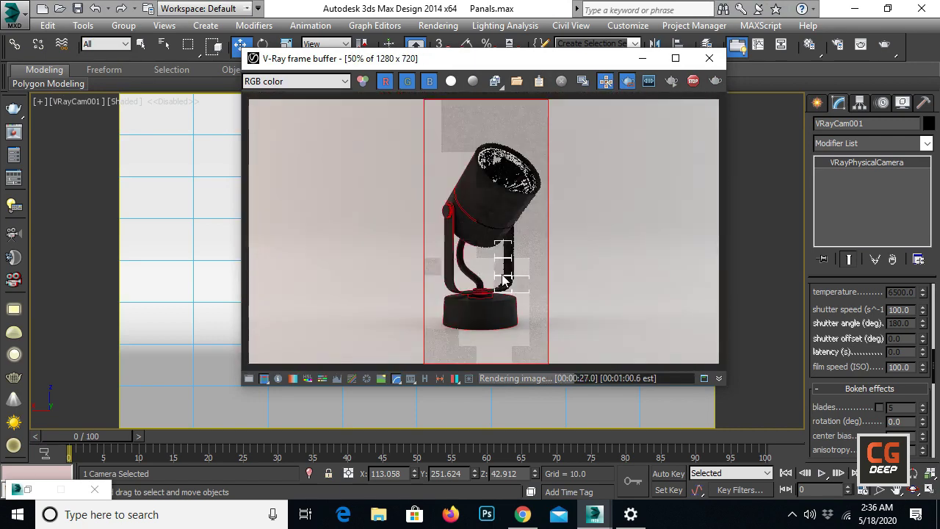
pyautogui.scroll(2, 502, 293)
pyautogui.scroll(-1, 514, 220)
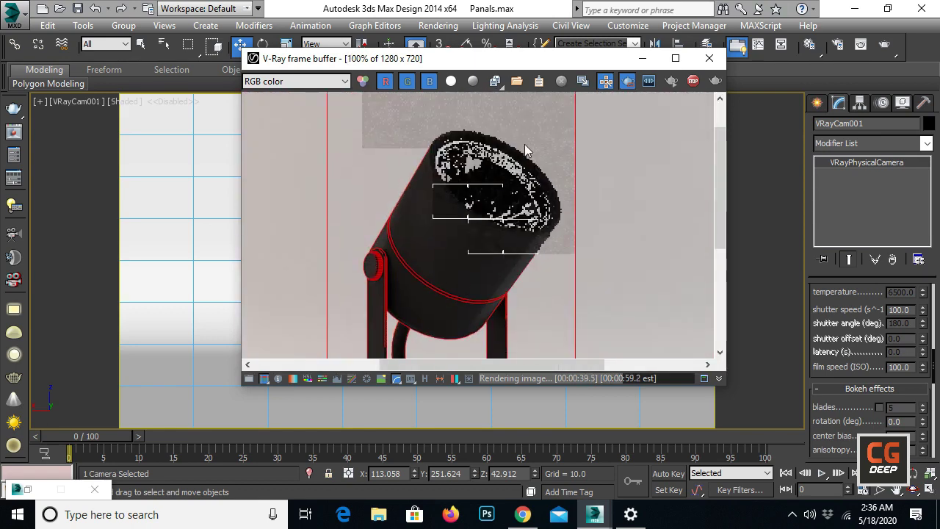
pyautogui.scroll(1, 480, 189)
pyautogui.scroll(-2, 482, 176)
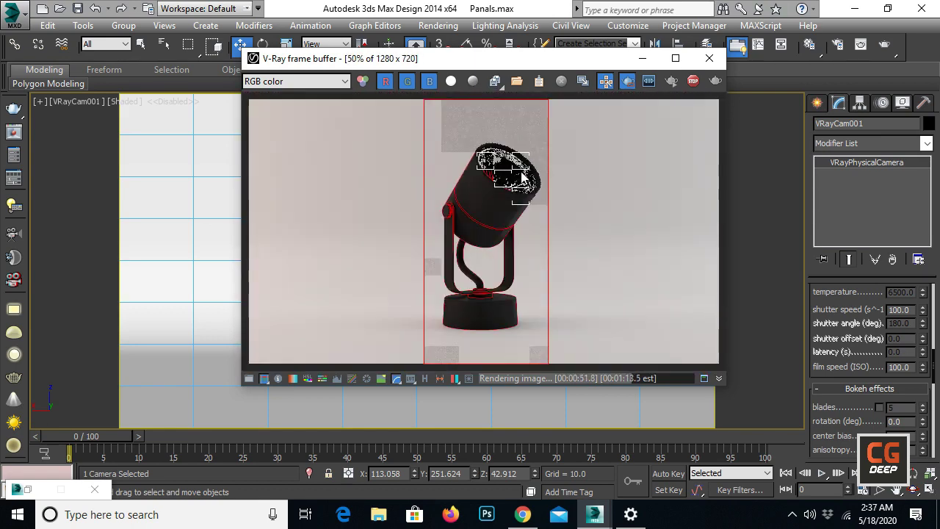
pyautogui.scroll(1, 510, 182)
pyautogui.moveTo(511, 179); pyautogui.dragTo(509, 184, button='middle')
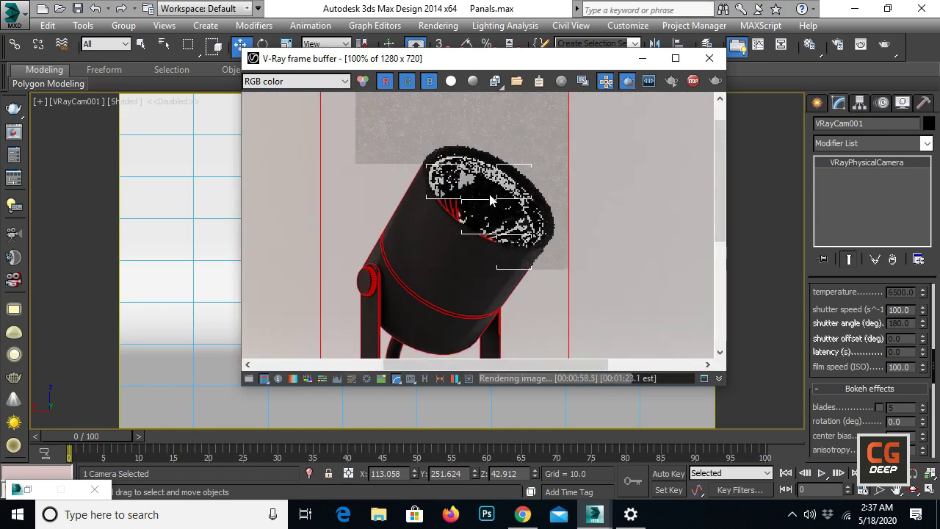
pyautogui.scroll(-1, 492, 199)
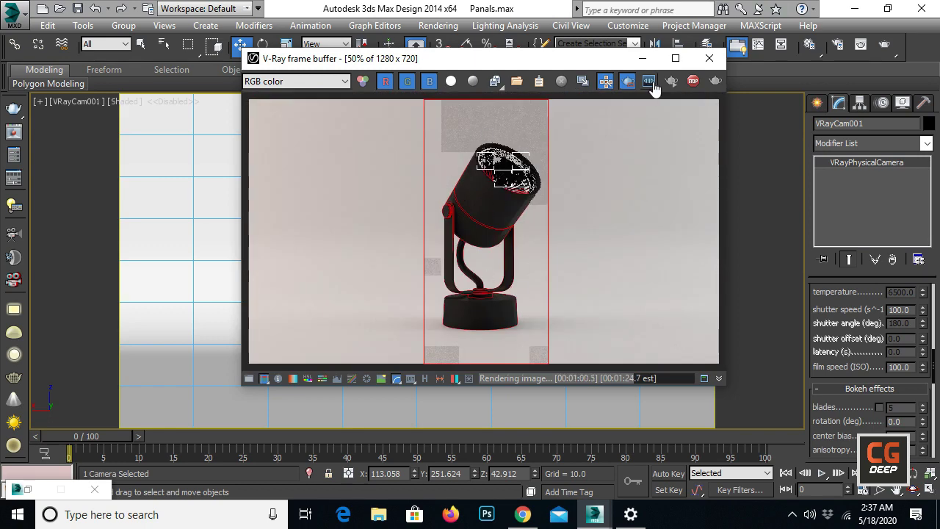
pyautogui.click(691, 82)
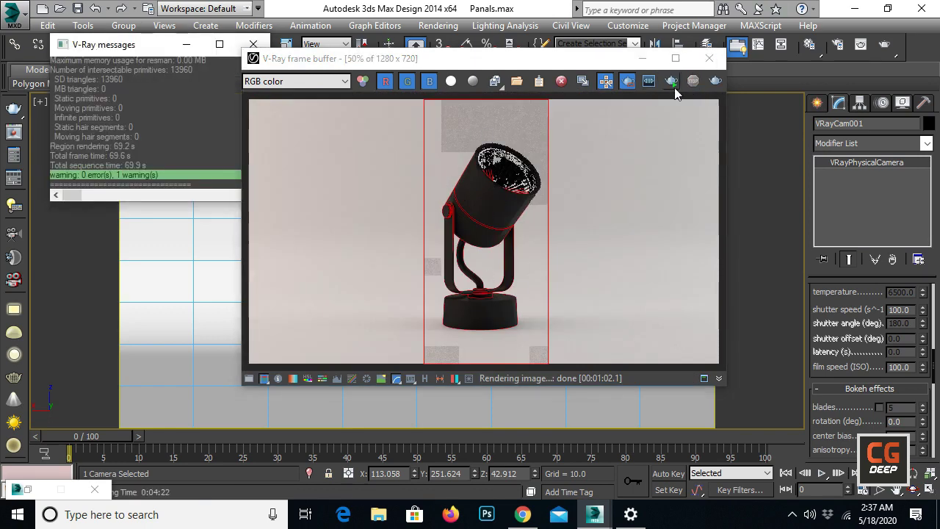
pyautogui.click(643, 59)
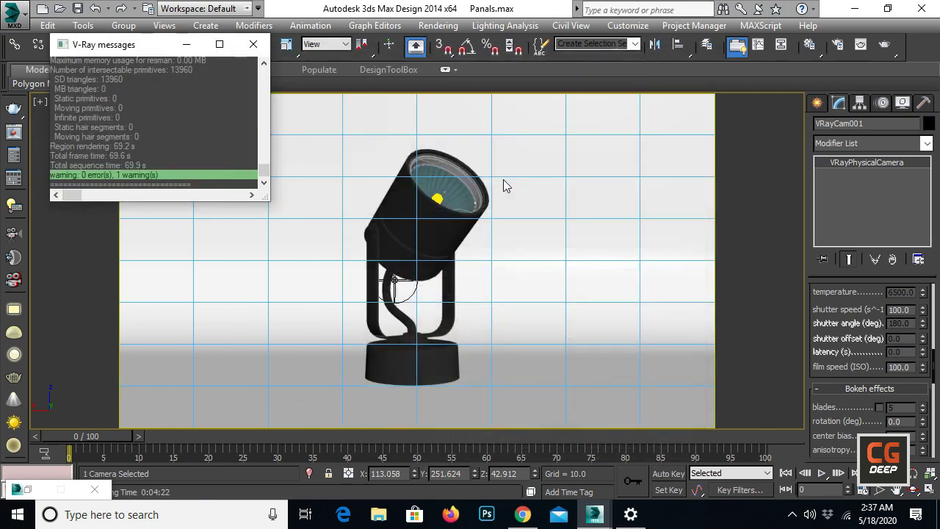
# Step: Reopen Environment and Effects and use Group > Open on the SLV 132020 lamp group
pyautogui.click(253, 46)
pyautogui.click(439, 25)
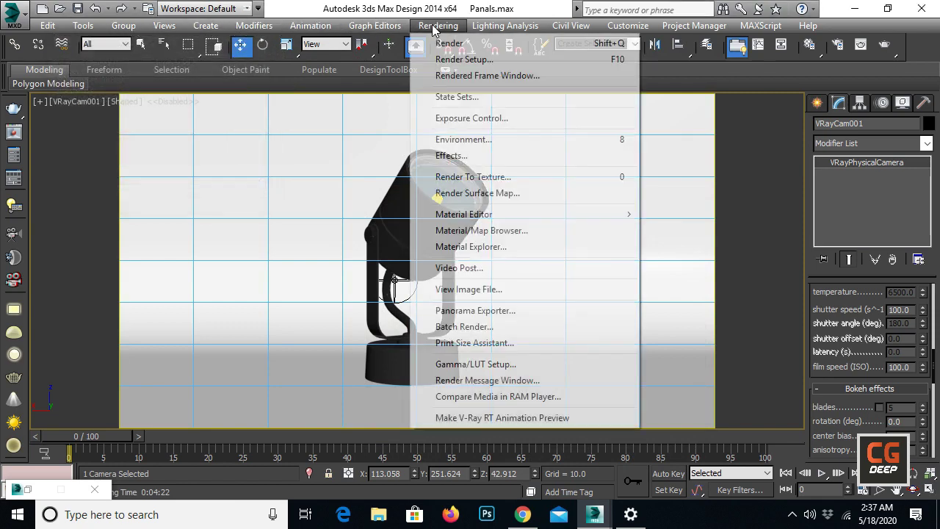
pyautogui.click(445, 138)
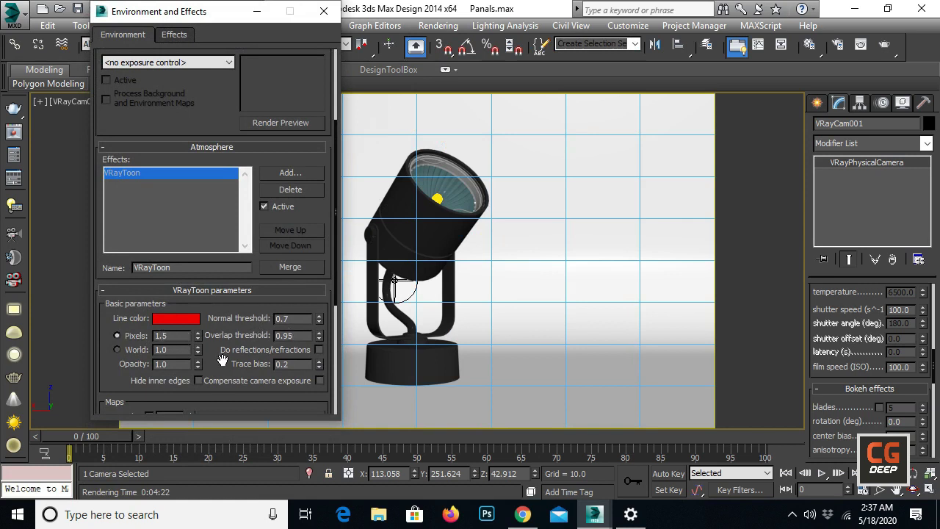
pyautogui.moveTo(223, 360); pyautogui.dragTo(235, 146)
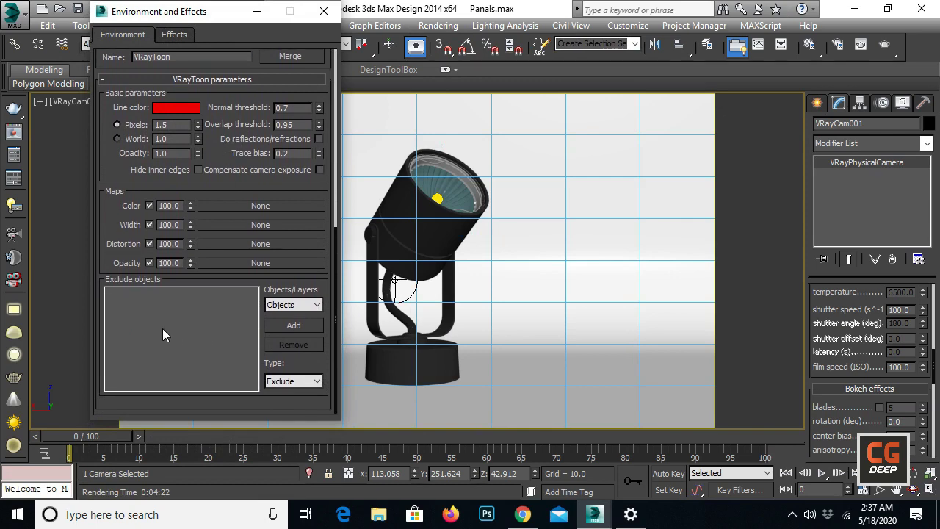
pyautogui.click(429, 181)
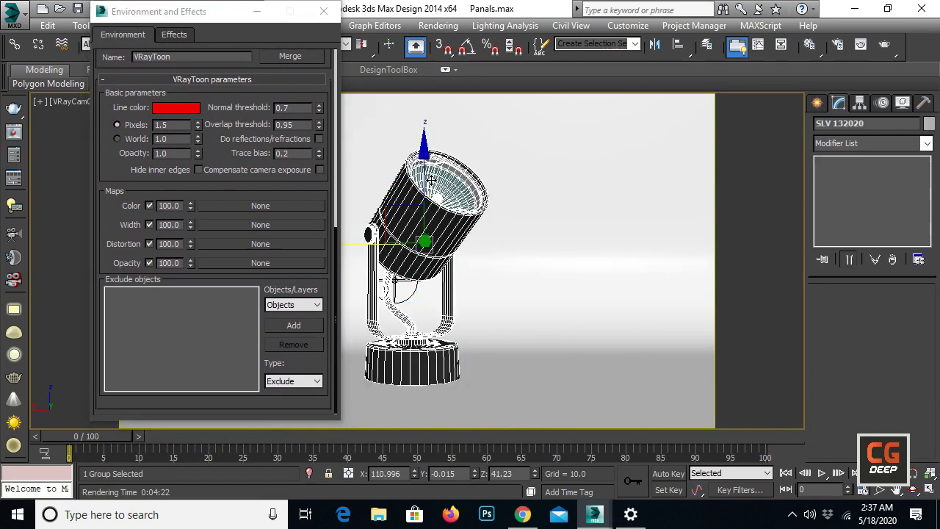
pyautogui.moveTo(180, 11); pyautogui.dragTo(78, 82)
pyautogui.click(123, 25)
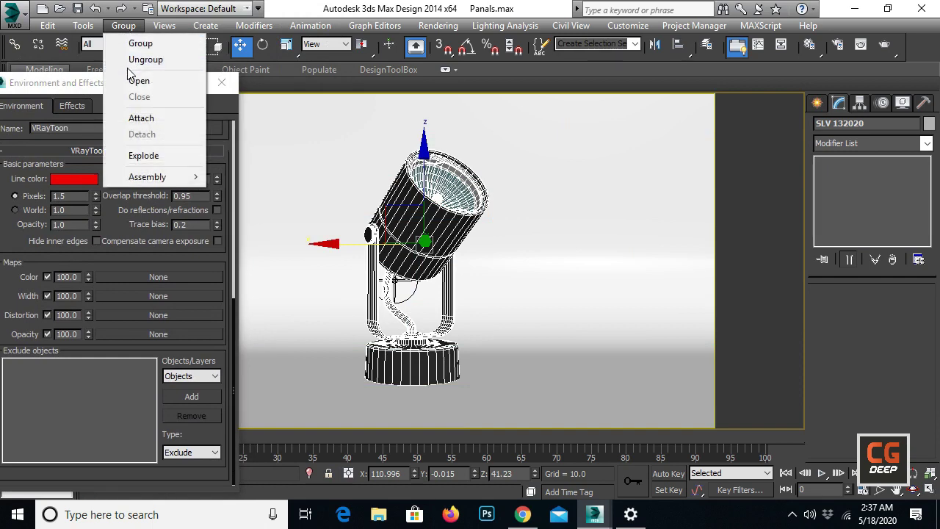
pyautogui.click(132, 82)
pyautogui.moveTo(595, 514)
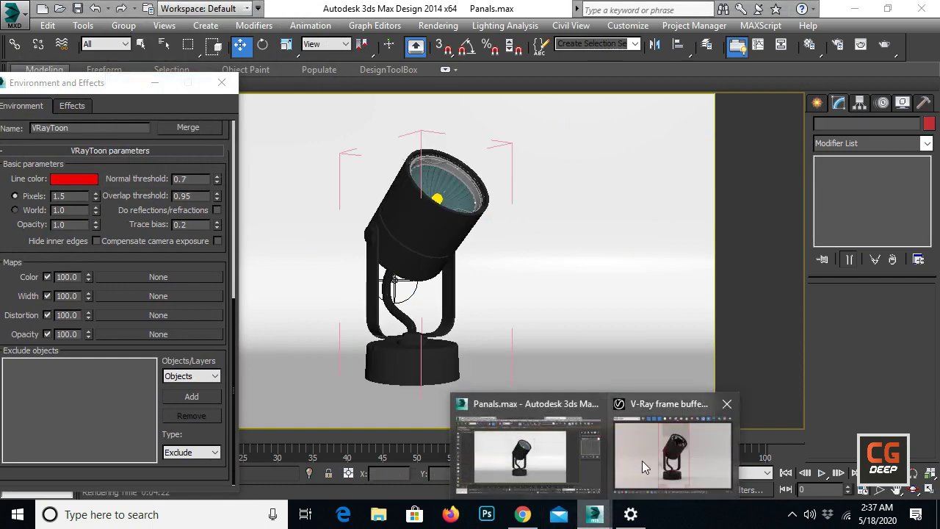
pyautogui.click(672, 448)
pyautogui.scroll(2, 461, 172)
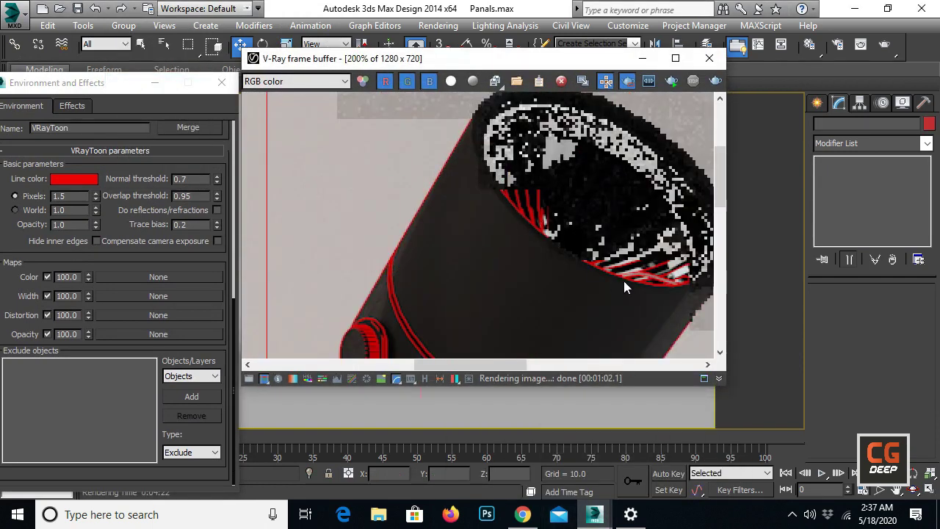
pyautogui.click(643, 58)
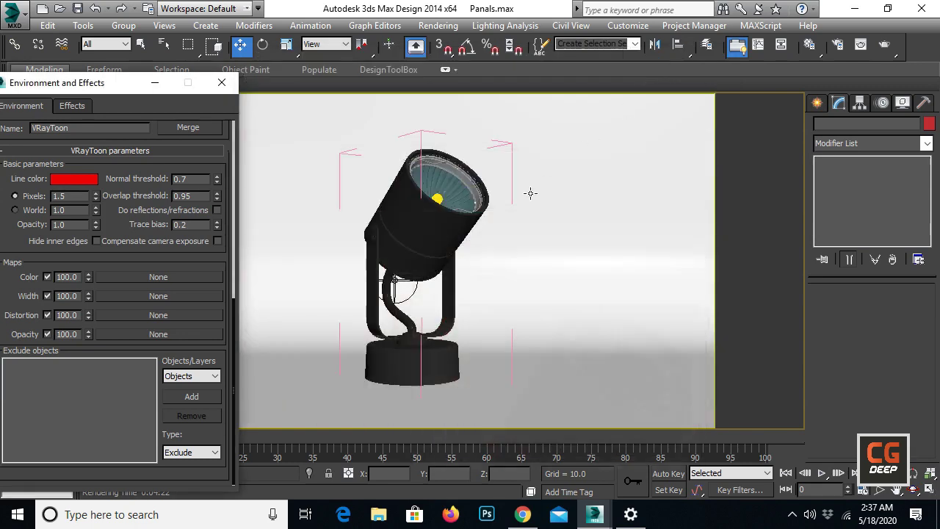
# Step: Select the lens Sphere001 and add it to the VRayToon excluded objects
pyautogui.click(458, 184)
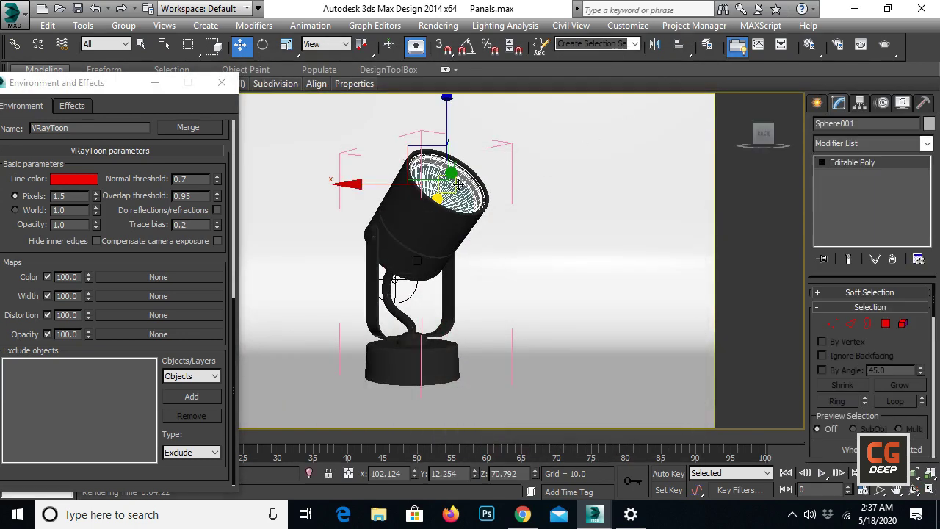
pyautogui.press('z')
pyautogui.moveTo(462, 183); pyautogui.dragTo(516, 117)
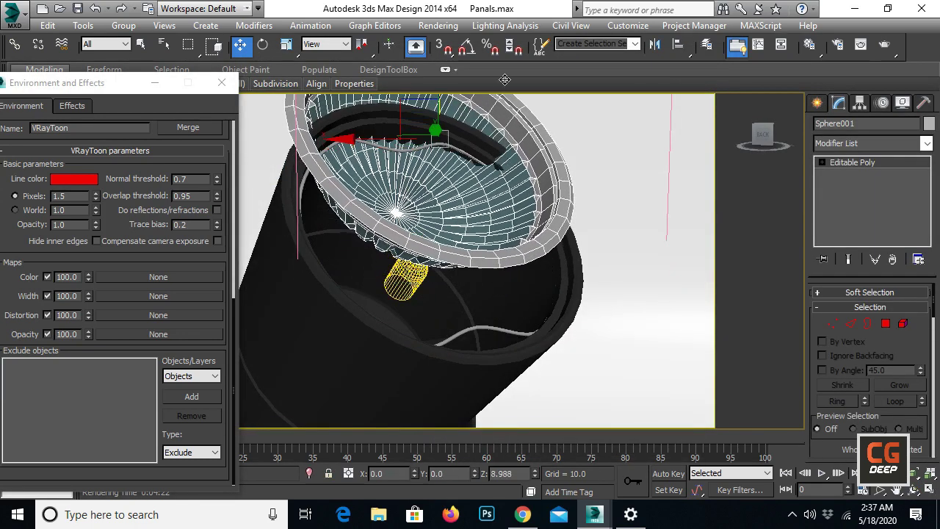
pyautogui.hotkey('ctrl', 'z')
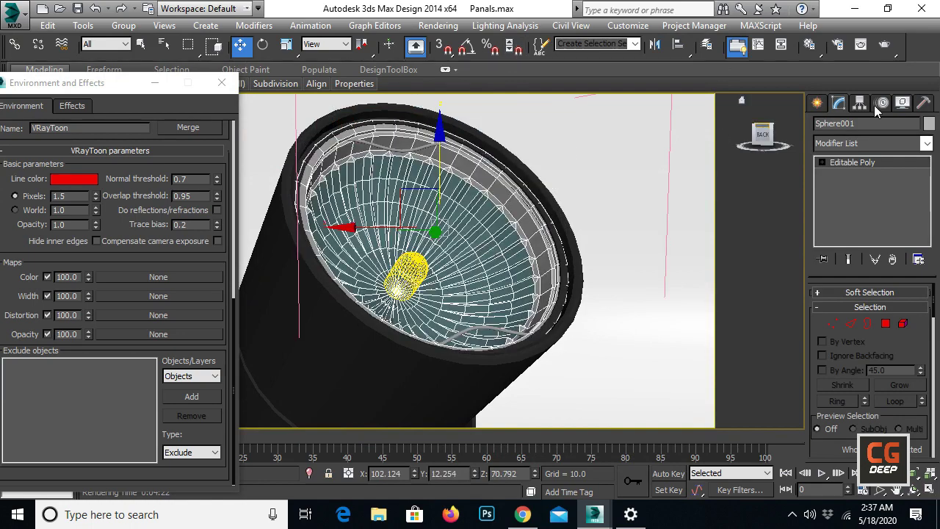
pyautogui.moveTo(872, 121); pyautogui.dragTo(810, 127)
pyautogui.keyDown('alt'); pyautogui.moveTo(801, 129); pyautogui.dragTo(294, 371, button='middle'); pyautogui.keyUp('alt')
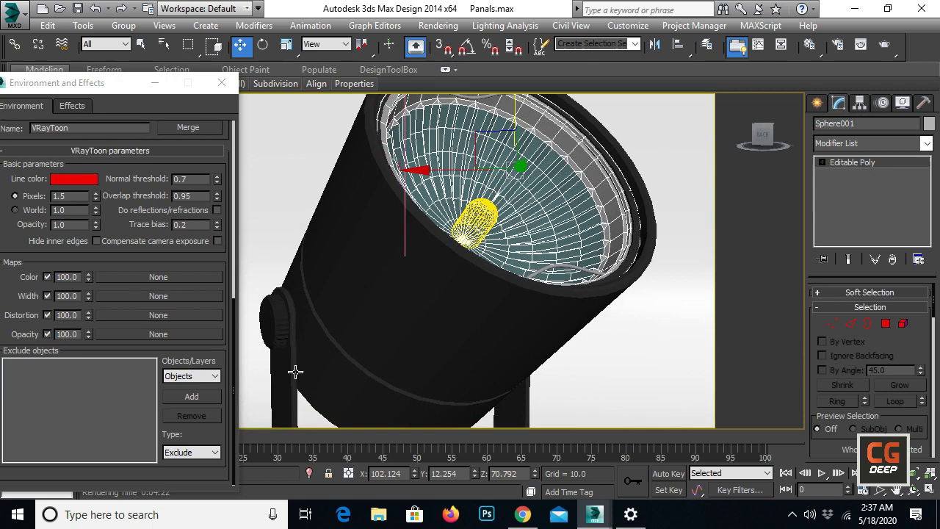
pyautogui.click(204, 396)
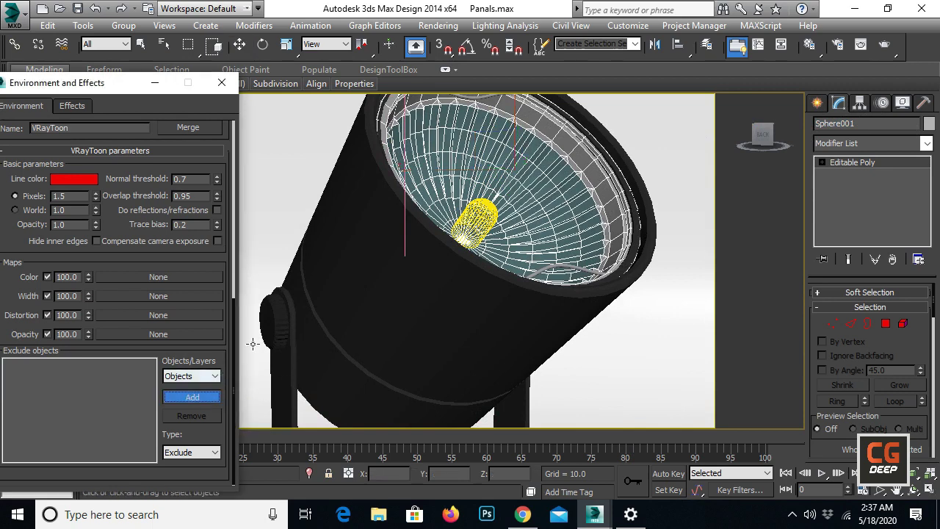
pyautogui.click(447, 153)
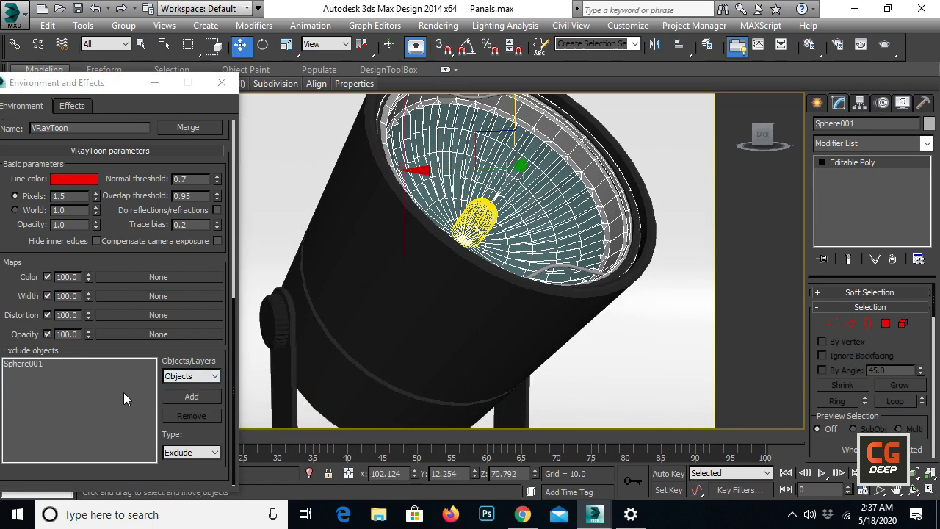
pyautogui.moveTo(114, 84); pyautogui.dragTo(177, 87)
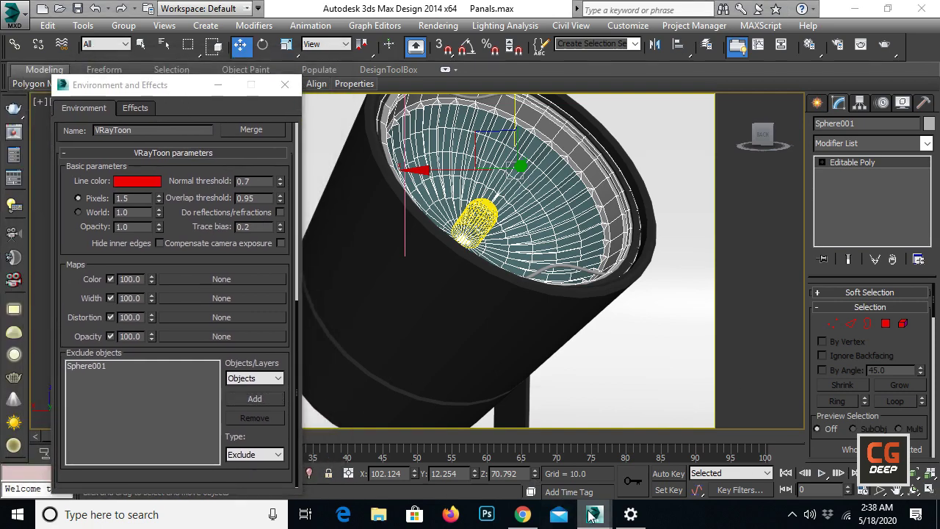
pyautogui.moveTo(594, 514)
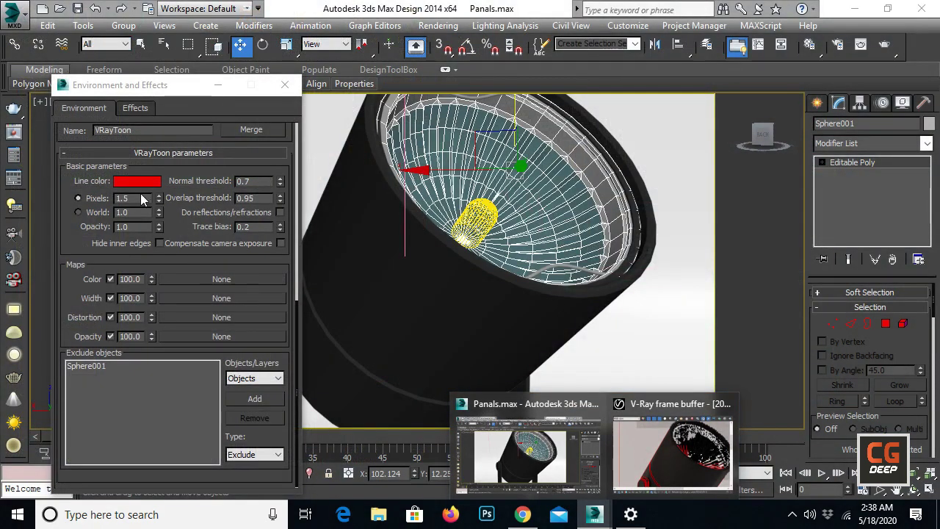
# Step: Set VRayToon normal threshold to 1.0 and line width to 3.0 pixels
pyautogui.click(109, 199)
pyautogui.scroll(2, 108, 253)
pyautogui.moveTo(109, 253); pyautogui.dragTo(105, 285)
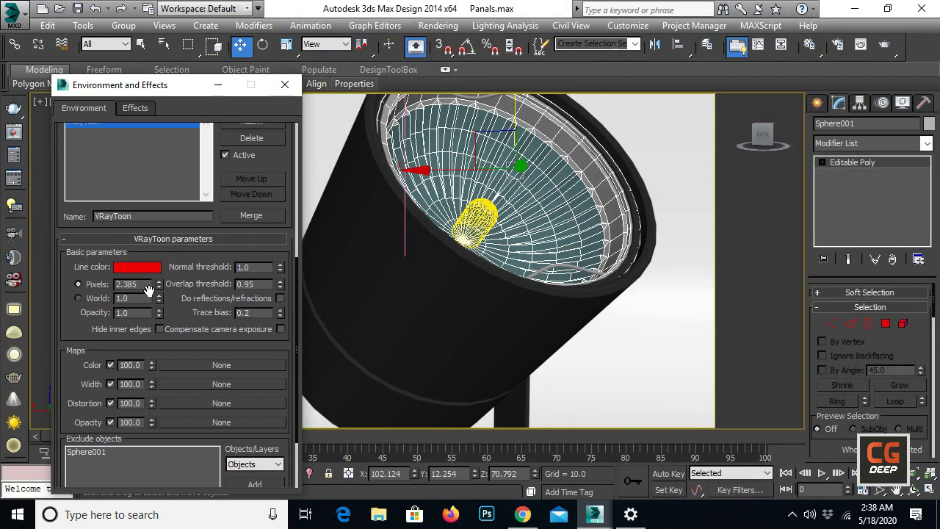
pyautogui.write('3')
pyautogui.press('Return')
# Step: Switch to the VRayCam001 view and restore the previous render in the frame buffer at 50%
pyautogui.click(220, 85)
pyautogui.press('c')
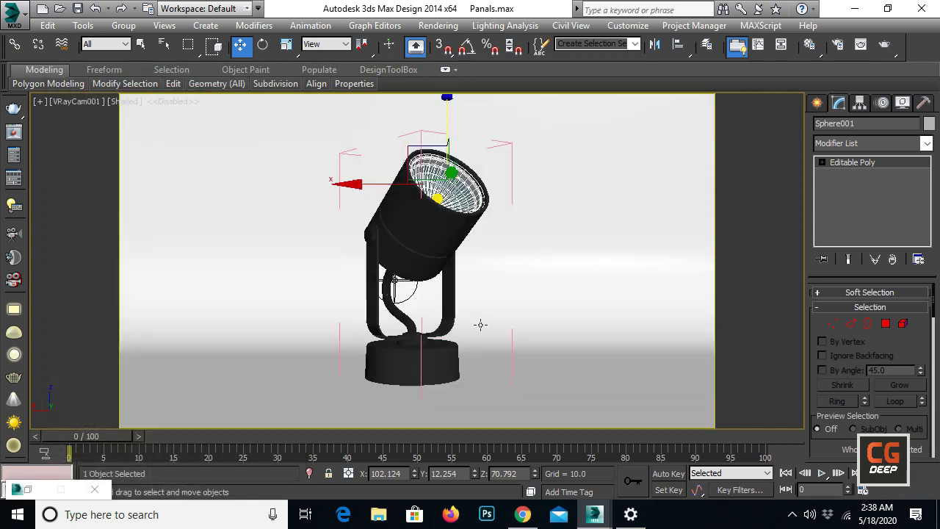
pyautogui.click(664, 441)
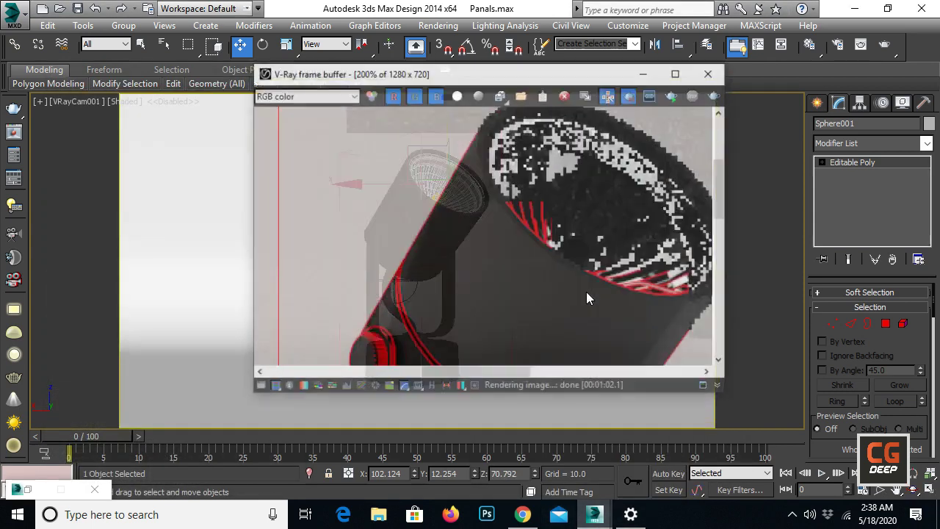
pyautogui.scroll(-2, 544, 236)
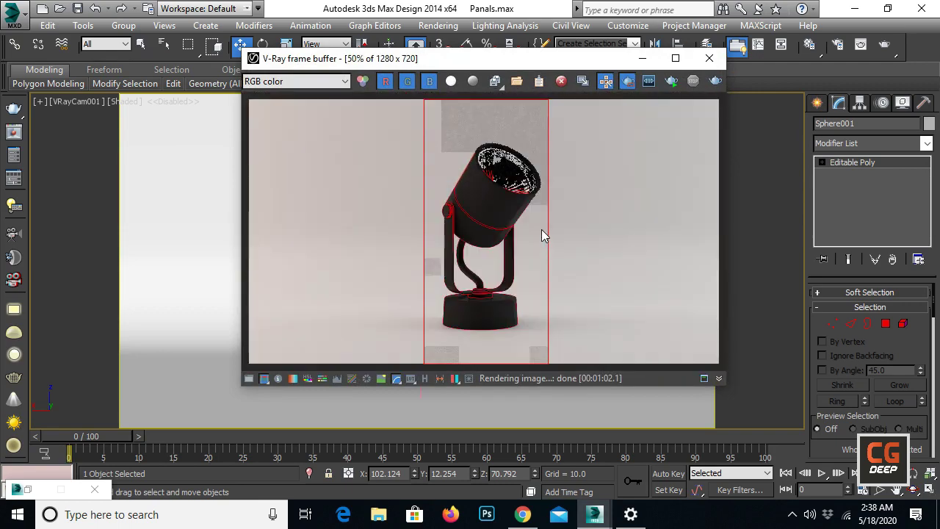
# Step: Re-render the lamp and change the VRayToon normal threshold to 0.7
pyautogui.click(715, 82)
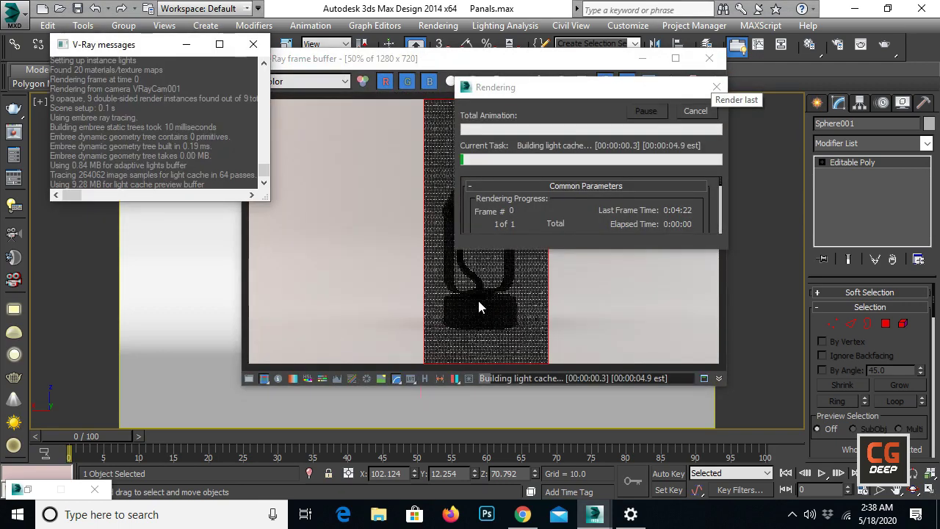
pyautogui.click(485, 307)
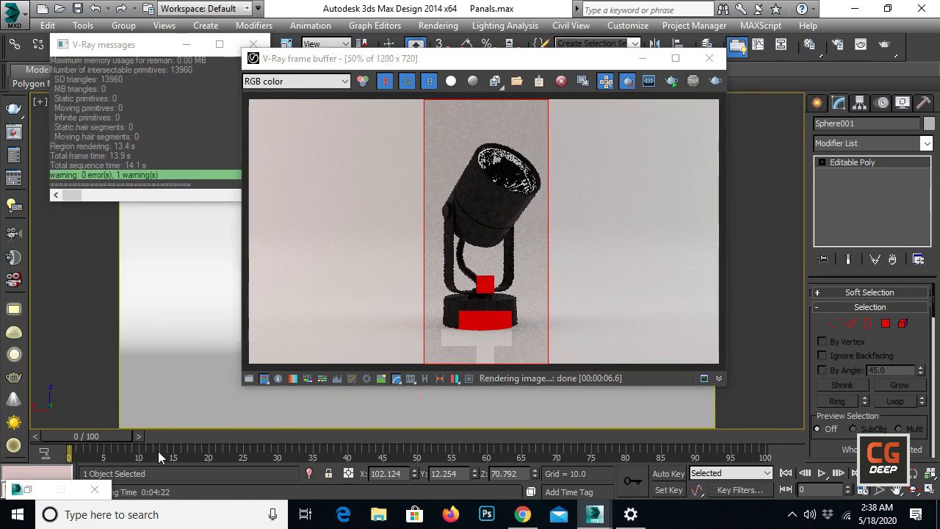
pyautogui.press('8')
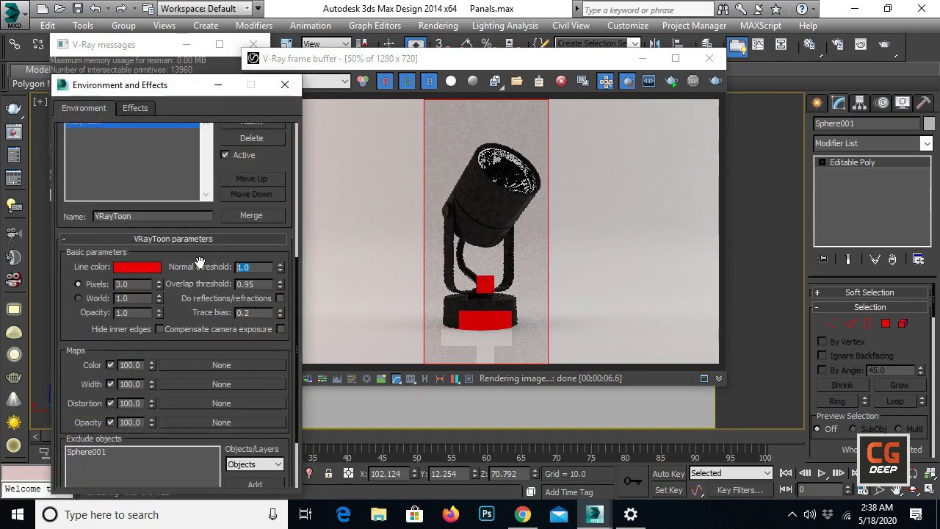
pyautogui.press('Return')
# Step: Start another lamp render, stop it partway, and move the Environment and Effects window left
pyautogui.click(709, 81)
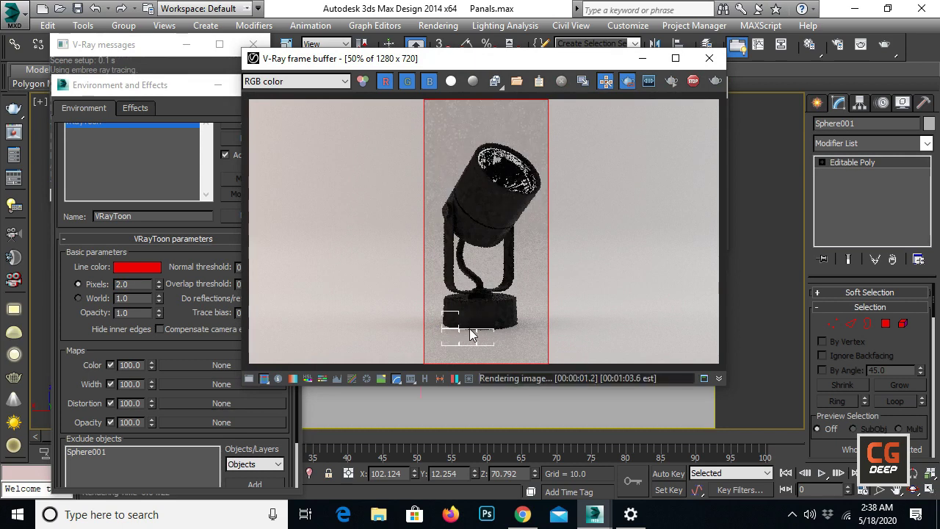
pyautogui.scroll(1, 475, 335)
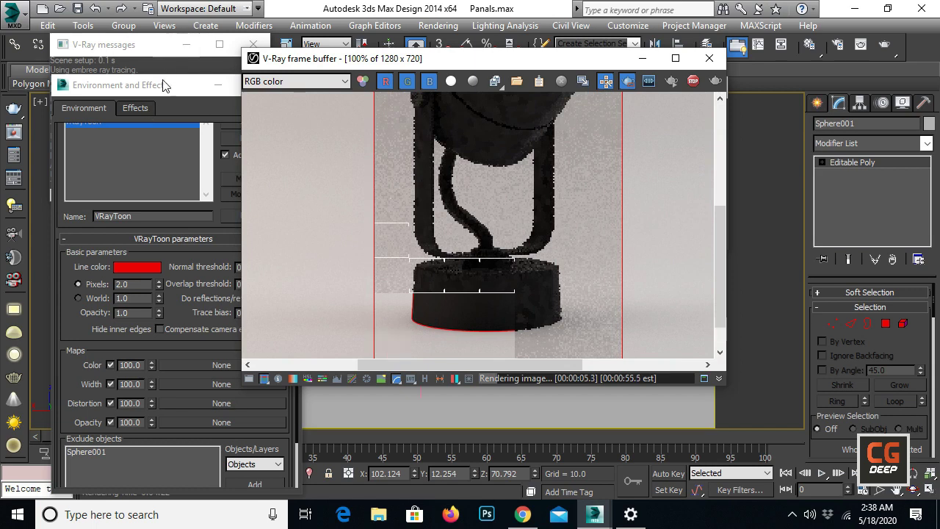
pyautogui.click(692, 80)
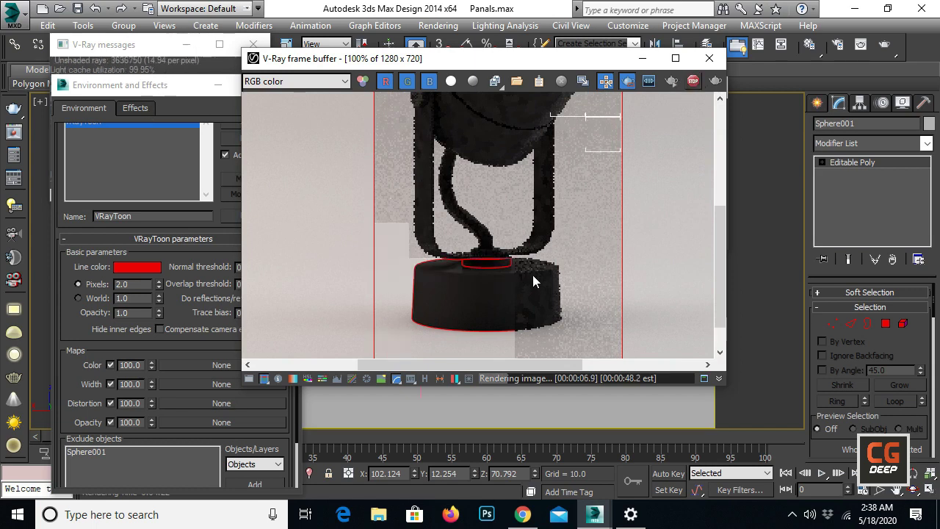
pyautogui.moveTo(178, 83); pyautogui.dragTo(108, 75)
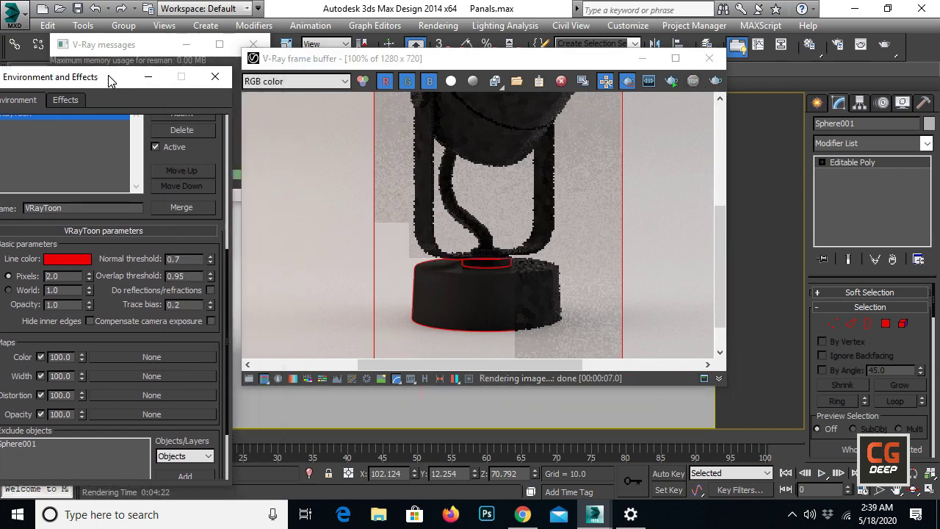
# Step: Change the VRayToon normal threshold to 0.9
pyautogui.doubleClick(177, 258)
pyautogui.write('0.2')
pyautogui.press('Return')
# Step: Re-render the lamp, stop it partway, and select the Pixels value for editing
pyautogui.click(716, 81)
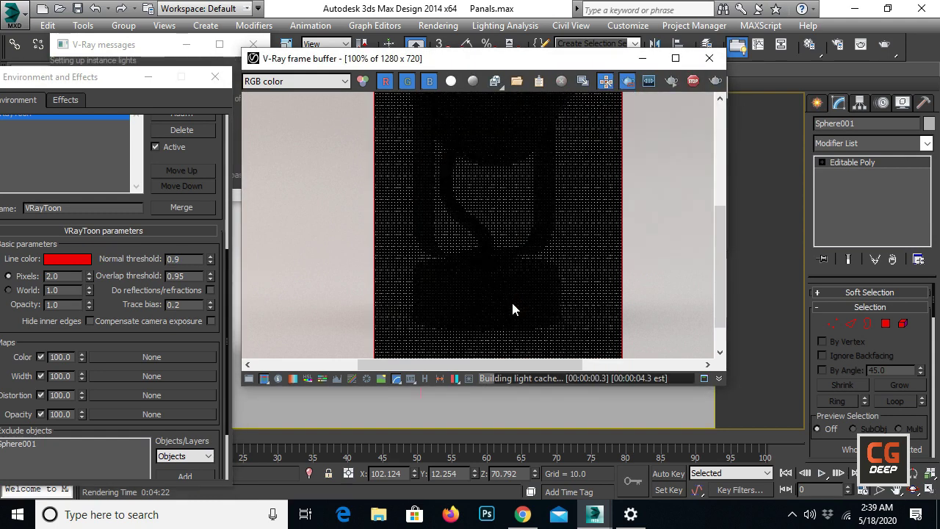
pyautogui.scroll(-1, 490, 304)
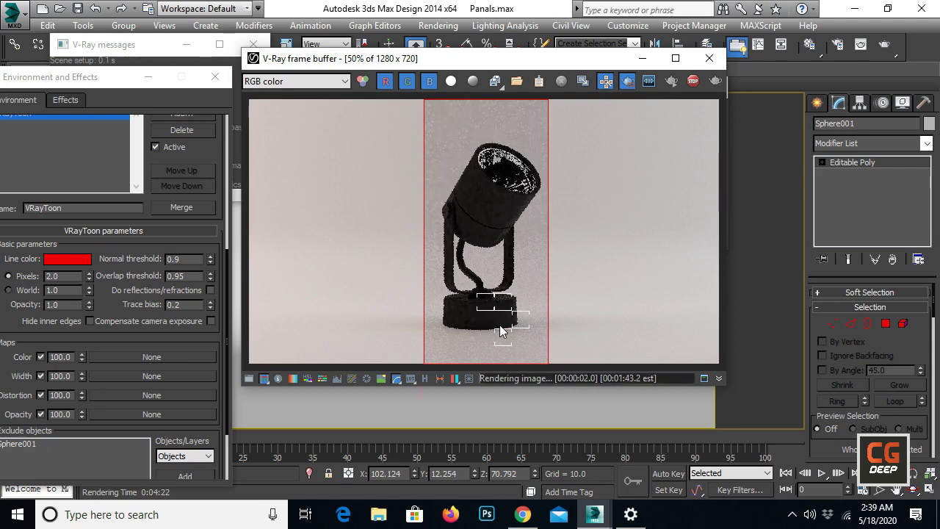
pyautogui.scroll(1, 499, 331)
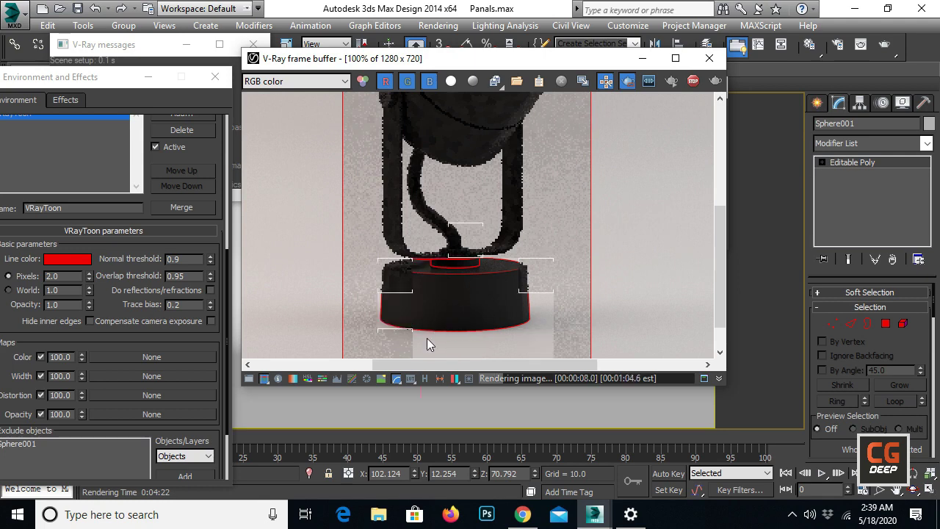
pyautogui.click(692, 82)
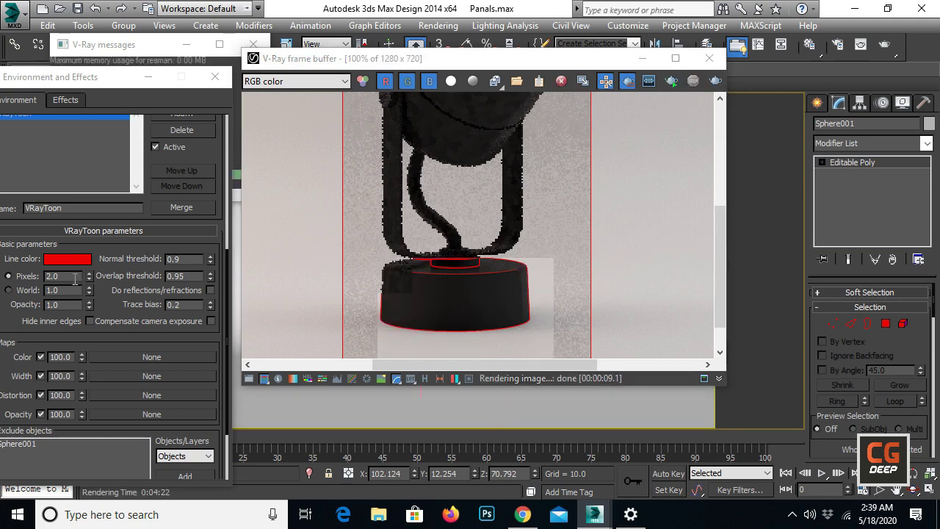
pyautogui.moveTo(75, 278); pyautogui.dragTo(32, 276)
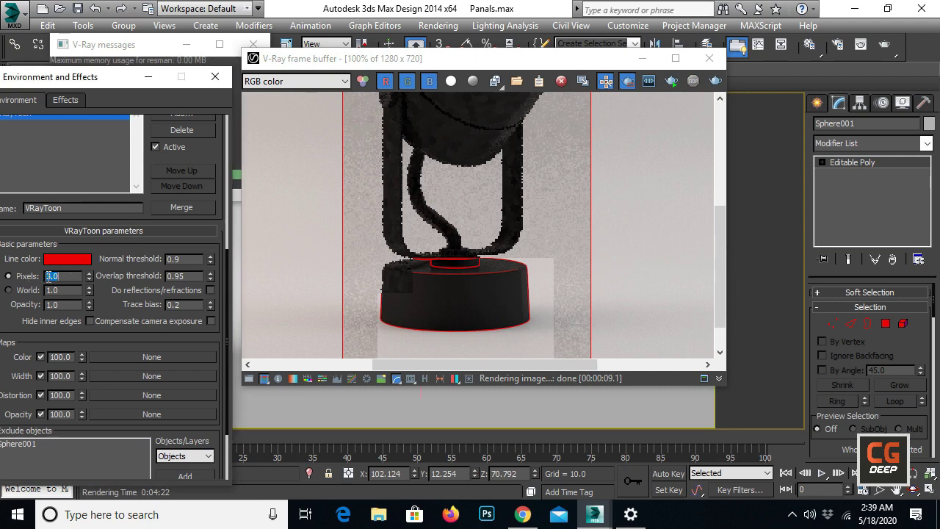
# Step: Set the toon line width to 3 pixels and re-render, panning to the lamp head
pyautogui.write('3')
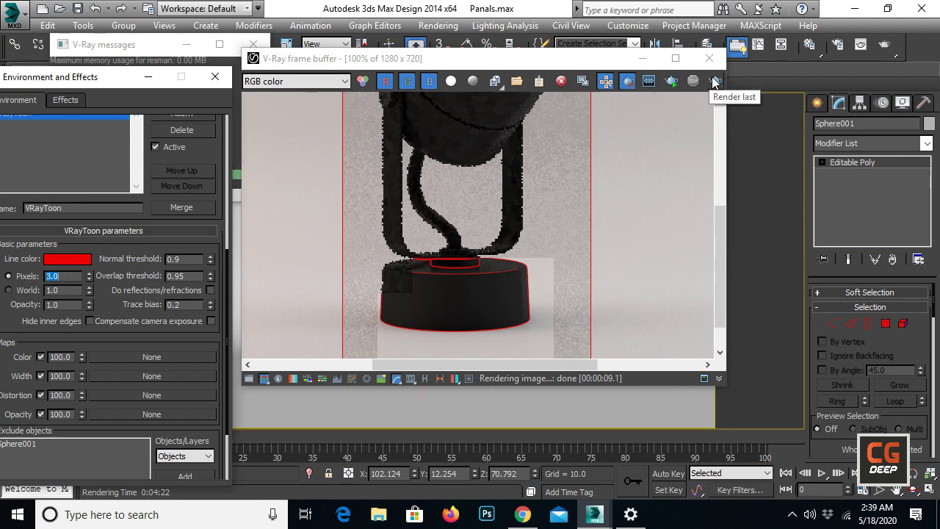
pyautogui.click(714, 83)
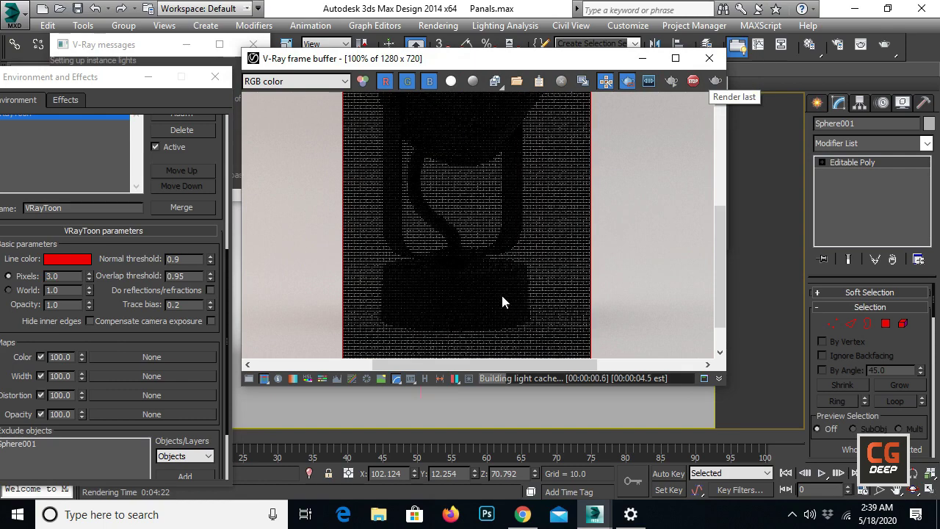
pyautogui.scroll(-2, 502, 298)
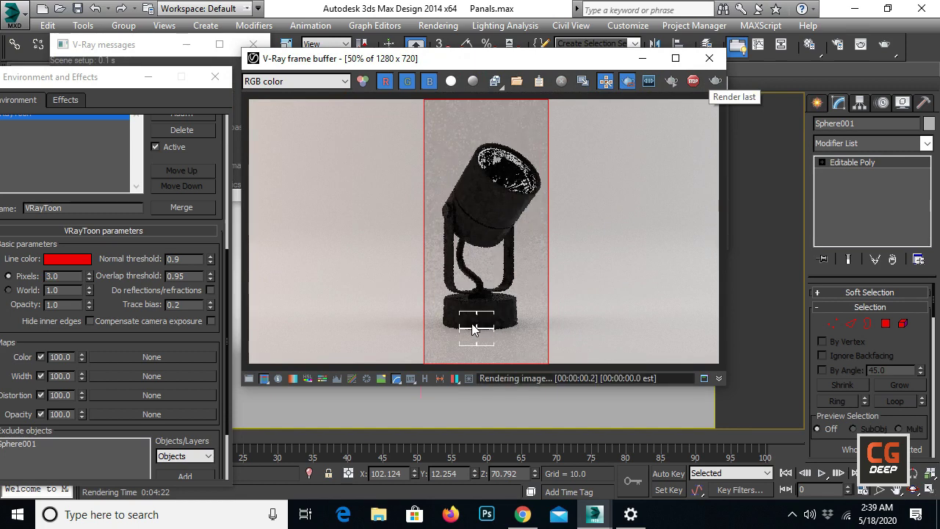
pyautogui.scroll(2, 468, 327)
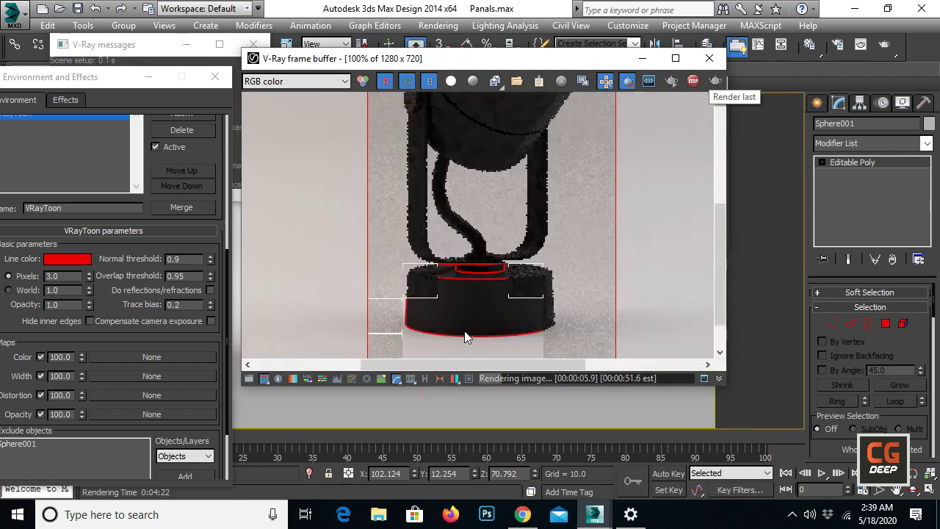
pyautogui.scroll(-1, 465, 331)
pyautogui.scroll(1, 454, 323)
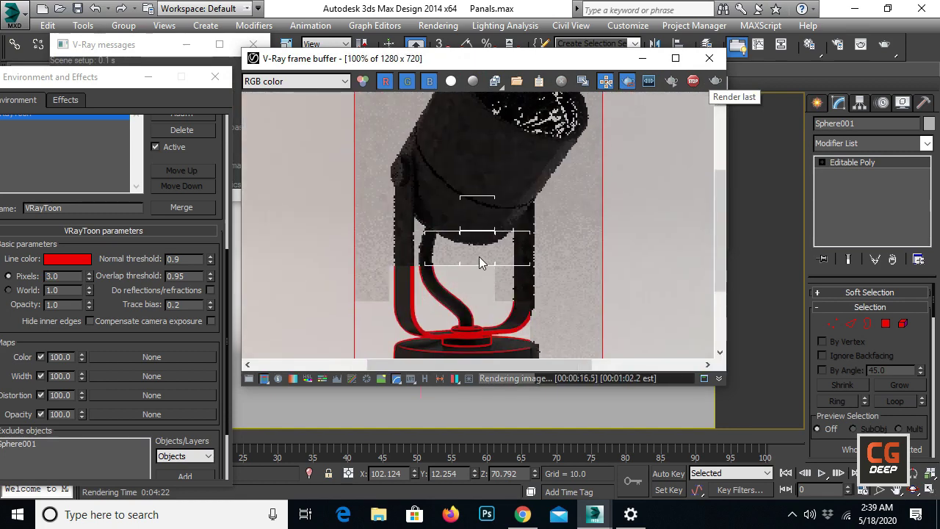
pyautogui.moveTo(478, 257); pyautogui.dragTo(472, 298, button='middle')
# Step: Maximize the frame buffer and zoom in and out while the thick red outline render finishes
pyautogui.press('super+Up')
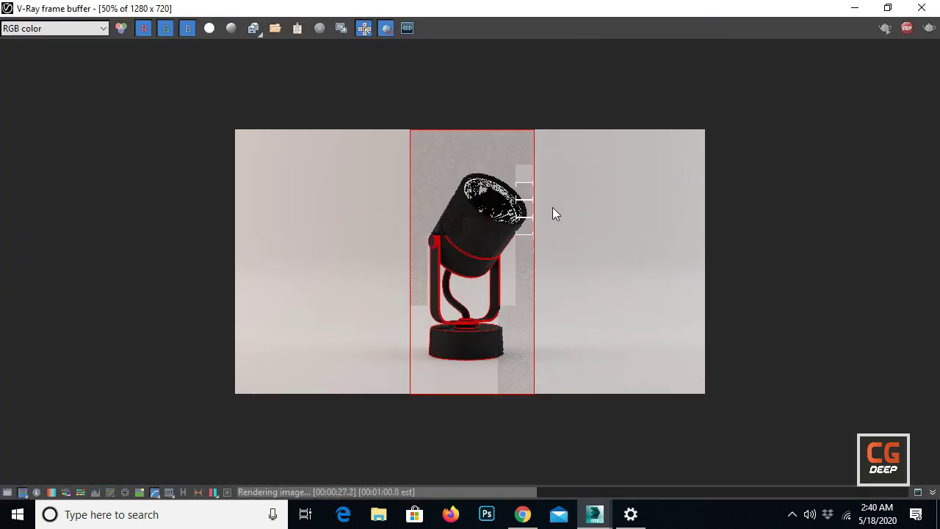
pyautogui.scroll(1, 552, 207)
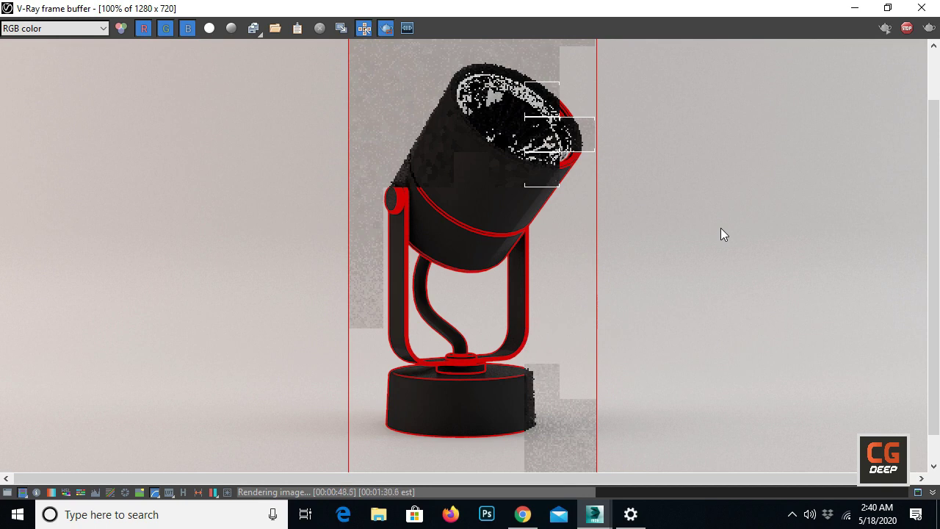
pyautogui.scroll(-1, 513, 382)
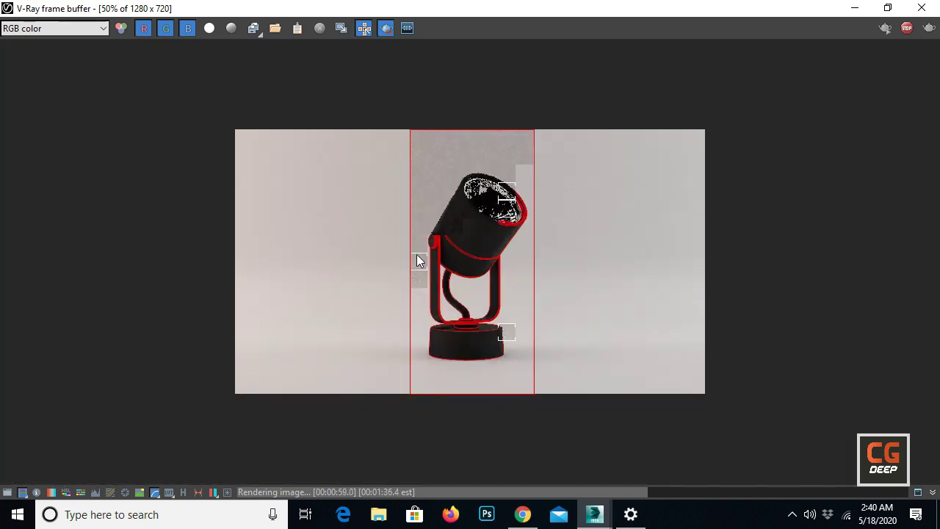
pyautogui.scroll(1, 493, 191)
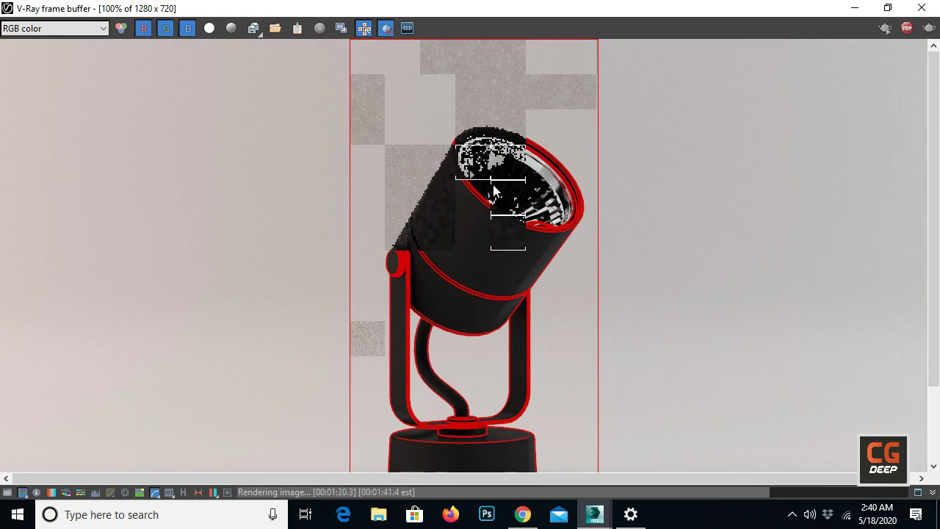
pyautogui.scroll(-1, 492, 186)
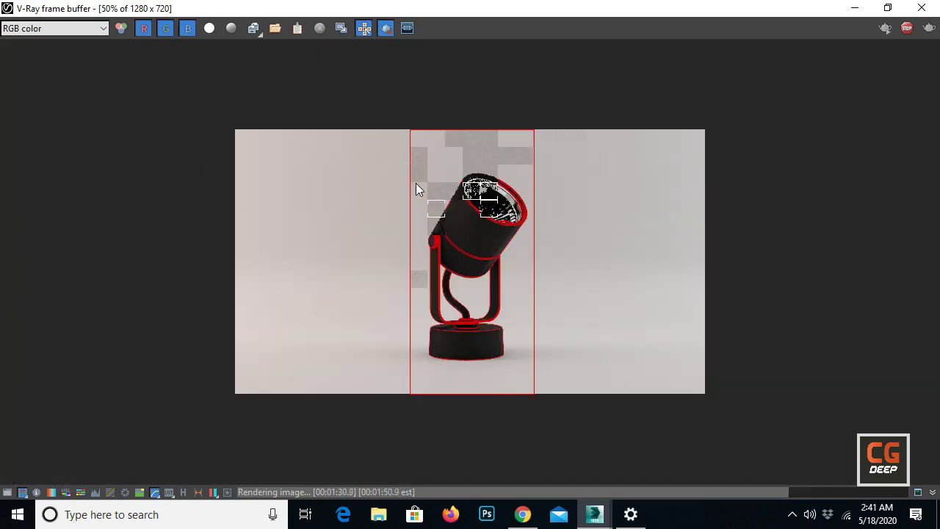
pyautogui.scroll(2, 417, 185)
pyautogui.scroll(-2, 467, 256)
pyautogui.scroll(1, 467, 256)
pyautogui.scroll(-1, 471, 203)
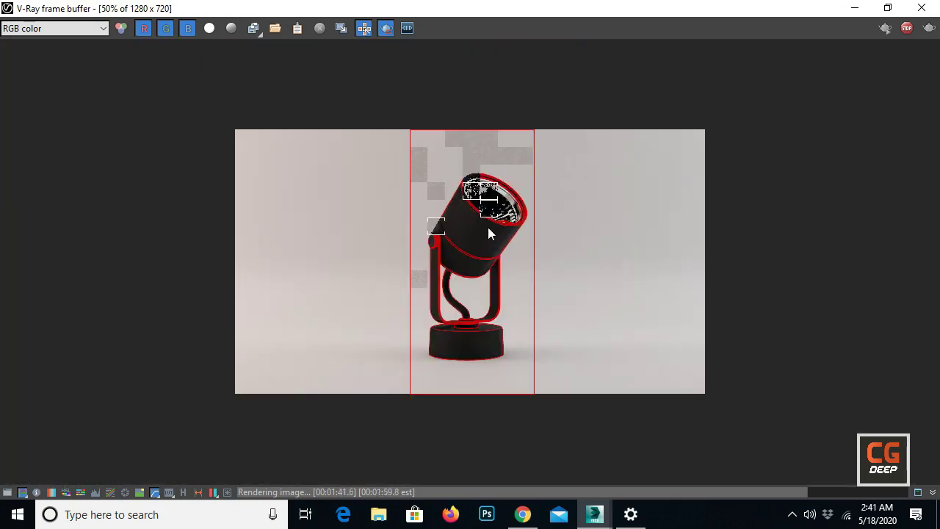
pyautogui.scroll(1, 488, 227)
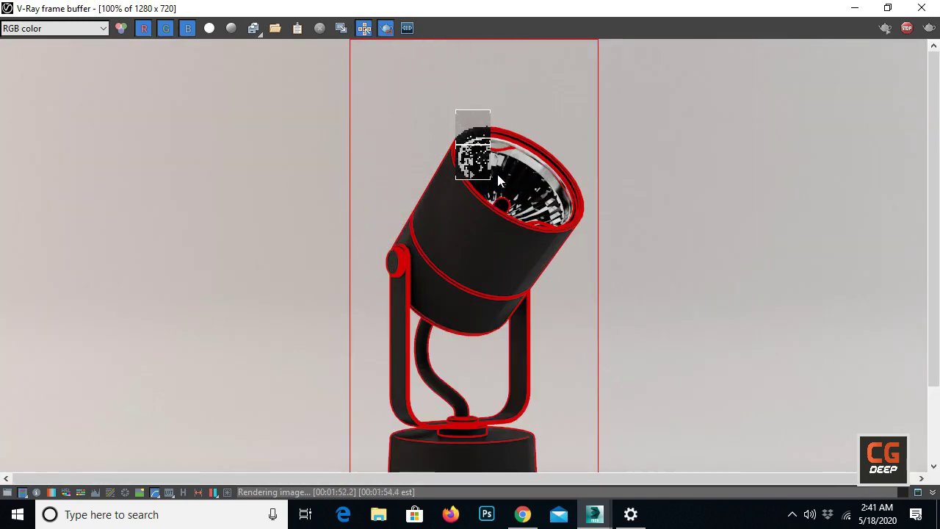
pyautogui.scroll(-1, 497, 171)
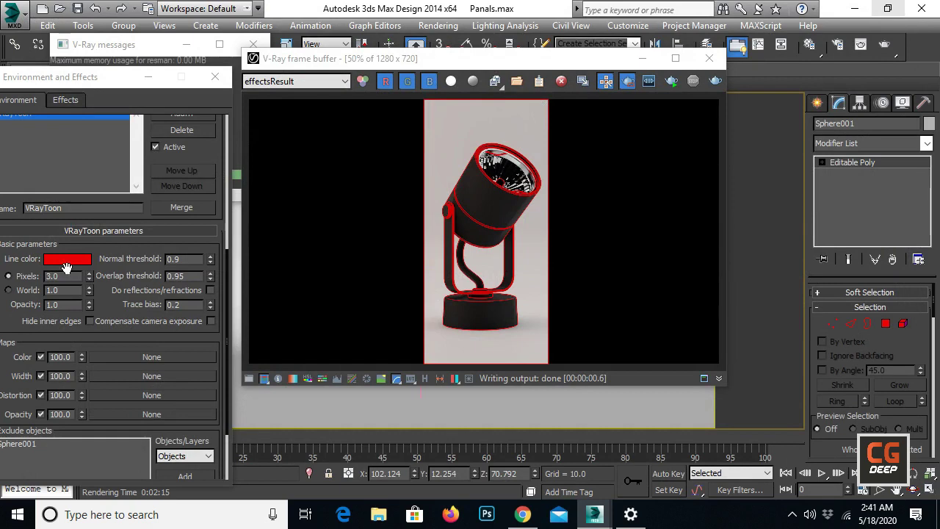
# Step: Change the VRayToon line colour from red to yellow and re-render the lamp region
pyautogui.click(64, 266)
pyautogui.moveTo(334, 106); pyautogui.dragTo(310, 97)
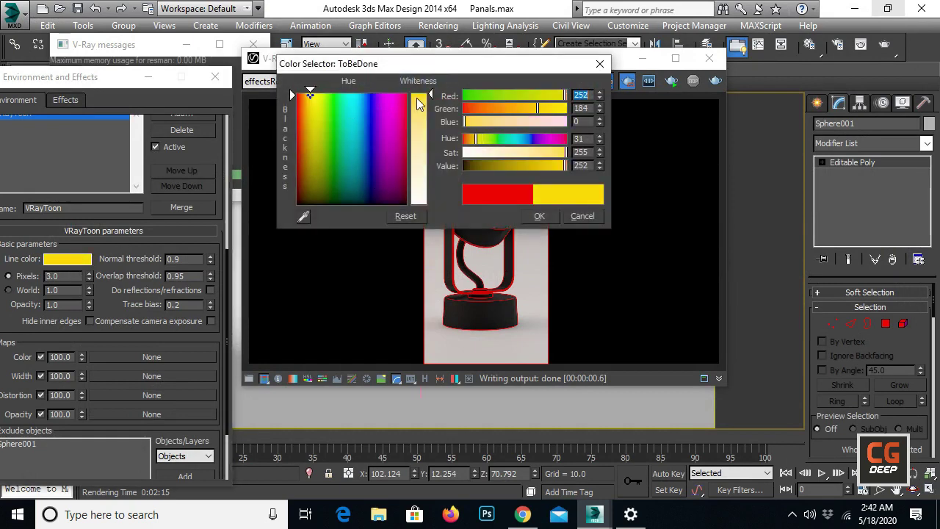
pyautogui.click(544, 217)
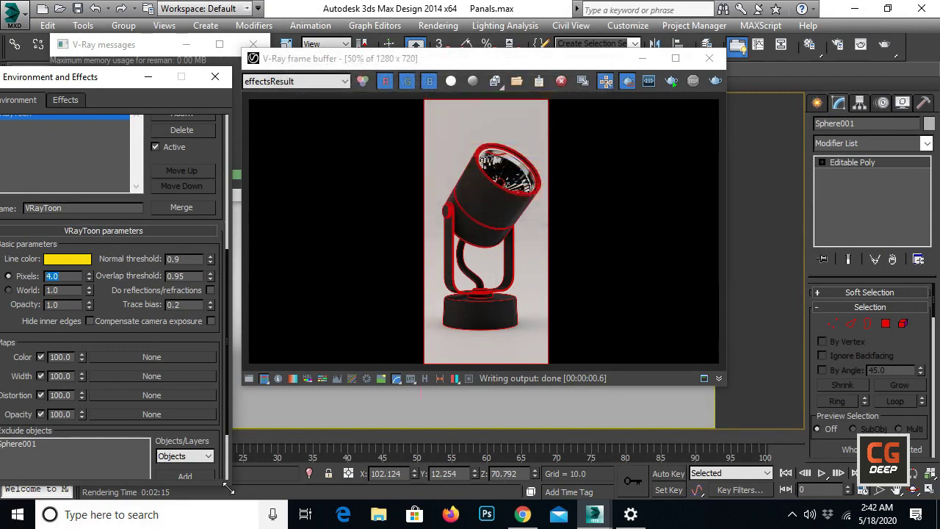
pyautogui.moveTo(108, 85); pyautogui.dragTo(136, 96)
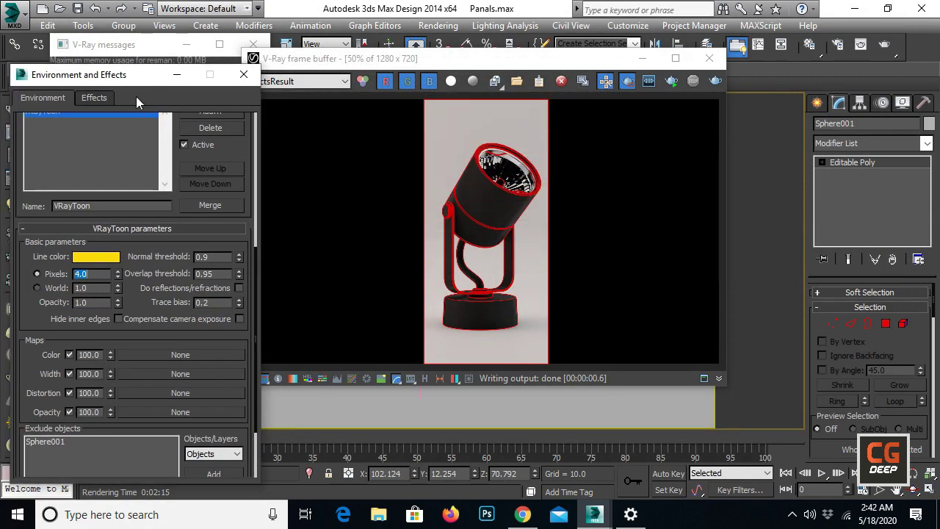
pyautogui.click(716, 81)
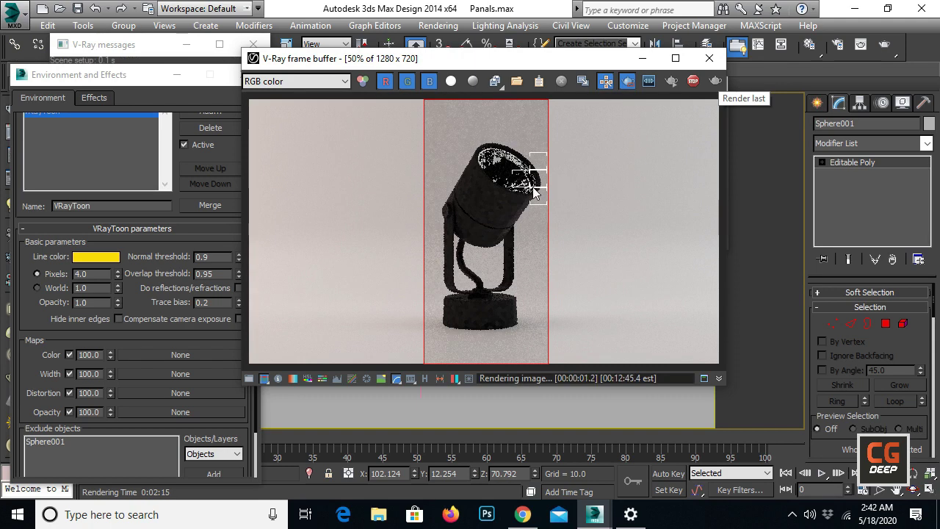
# Step: Inspect the finished render with yellow 4.0-pixel toon outlines, then close the frame buffer
pyautogui.scroll(2, 534, 192)
pyautogui.scroll(-2, 534, 192)
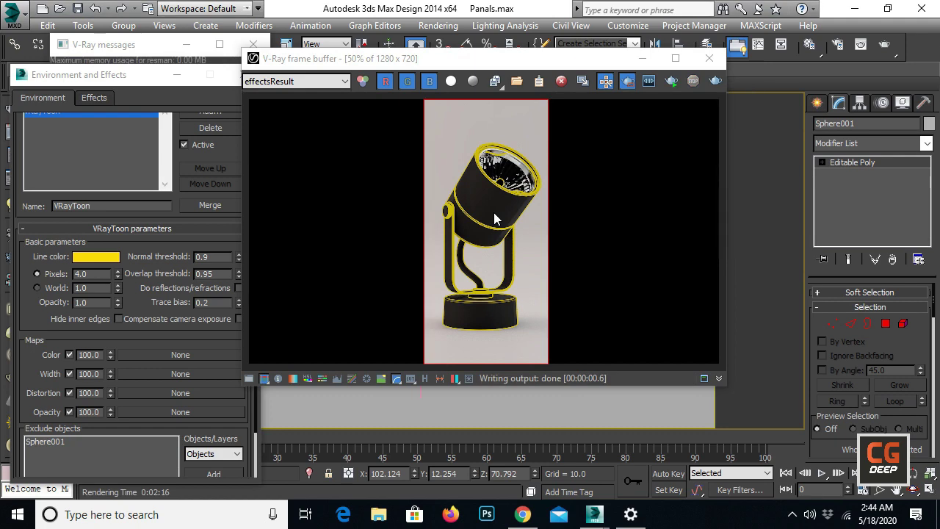
pyautogui.click(642, 58)
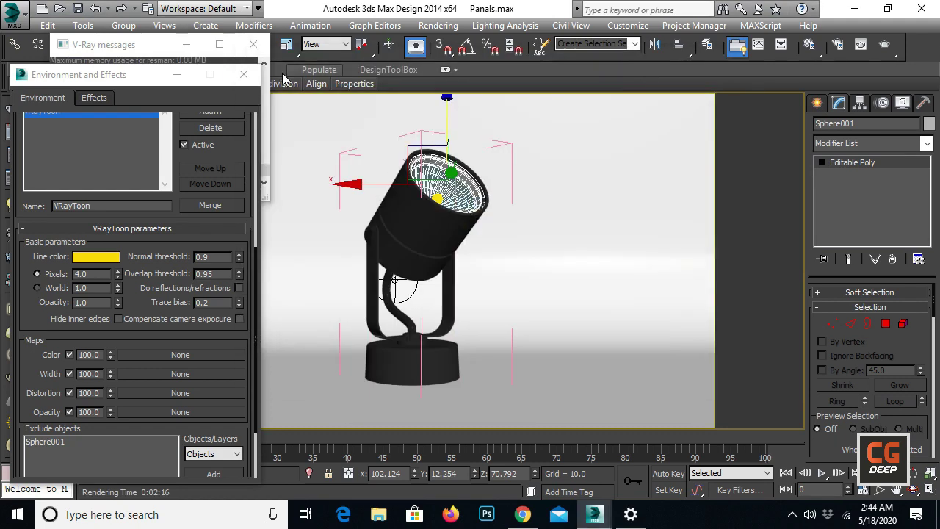
# Step: Minimize the Environment and Effects and V-Ray messages windows and orbit the viewport around the lamp
pyautogui.click(176, 74)
pyautogui.click(190, 52)
pyautogui.press('z')
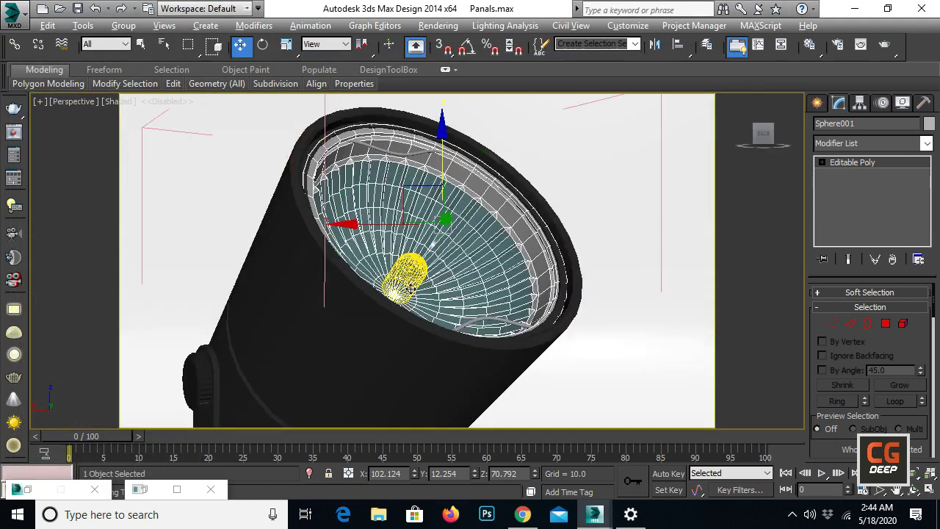
pyautogui.keyDown('alt'); pyautogui.moveTo(408, 272); pyautogui.dragTo(531, 282, button='middle'); pyautogui.keyUp('alt')
pyautogui.scroll(-5, 466, 281)
pyautogui.scroll(-3, 466, 281)
# Step: Select VRayLight003, the backdrop area light, and scroll through its parameters rollout
pyautogui.click(485, 186)
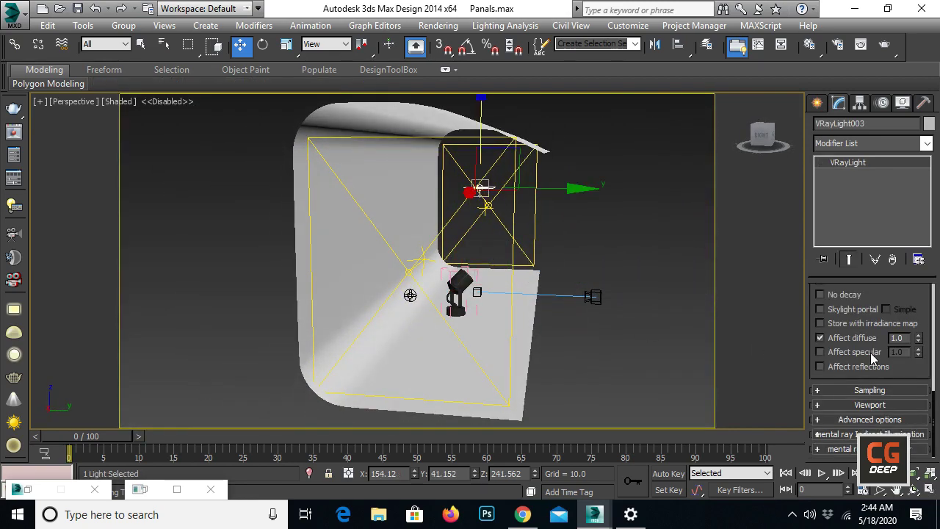
pyautogui.moveTo(893, 309); pyautogui.dragTo(883, 196)
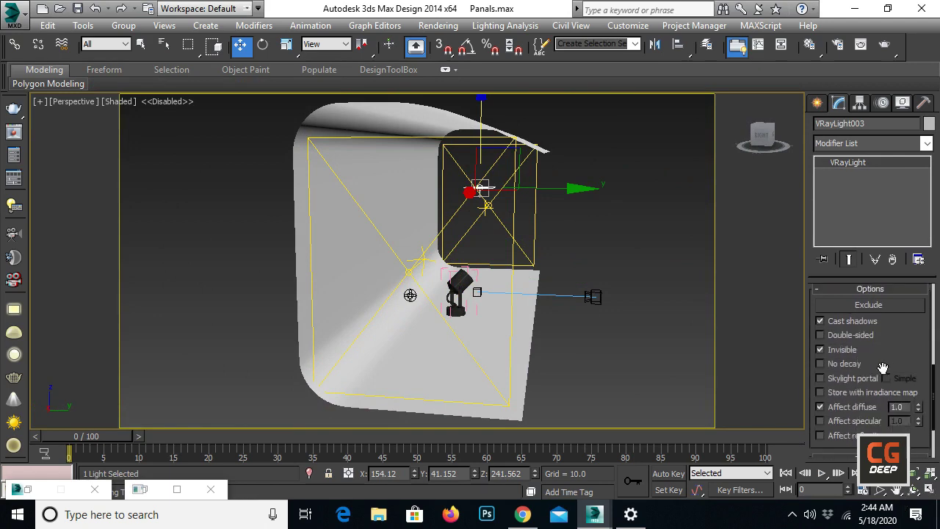
pyautogui.scroll(-3, 898, 419)
pyautogui.moveTo(594, 262)
pyautogui.keyDown('alt'); pyautogui.mouseDown(button='middle')
pyautogui.moveTo(558, 273)
pyautogui.moveTo(520, 260)
pyautogui.moveTo(529, 273)
pyautogui.mouseUp(button='middle'); pyautogui.keyUp('alt')
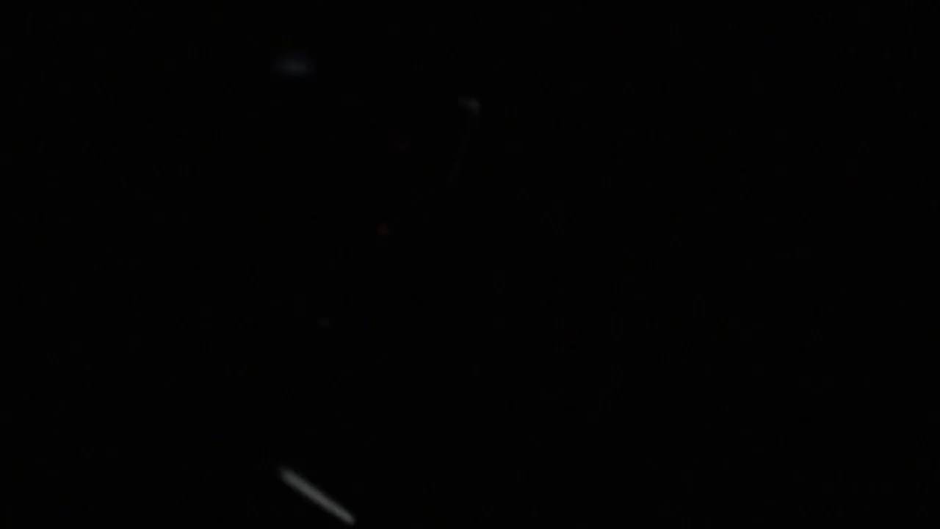